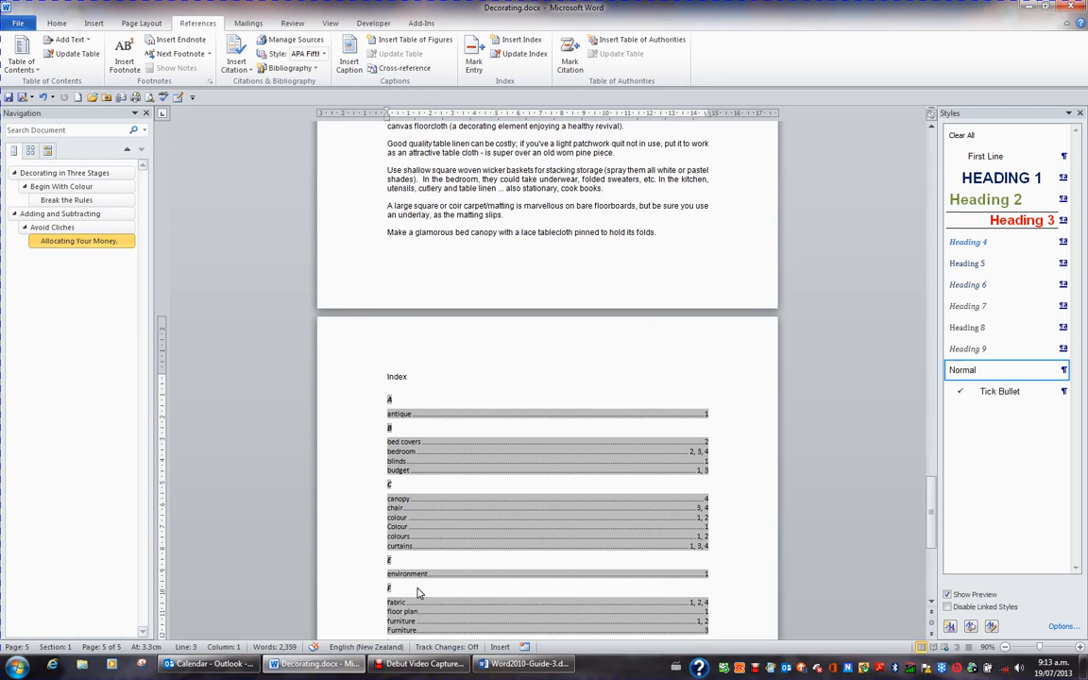
Insert a blank page before the first heading and title it "Table of Content", with a new line below the title.
key("ctrl+Home")
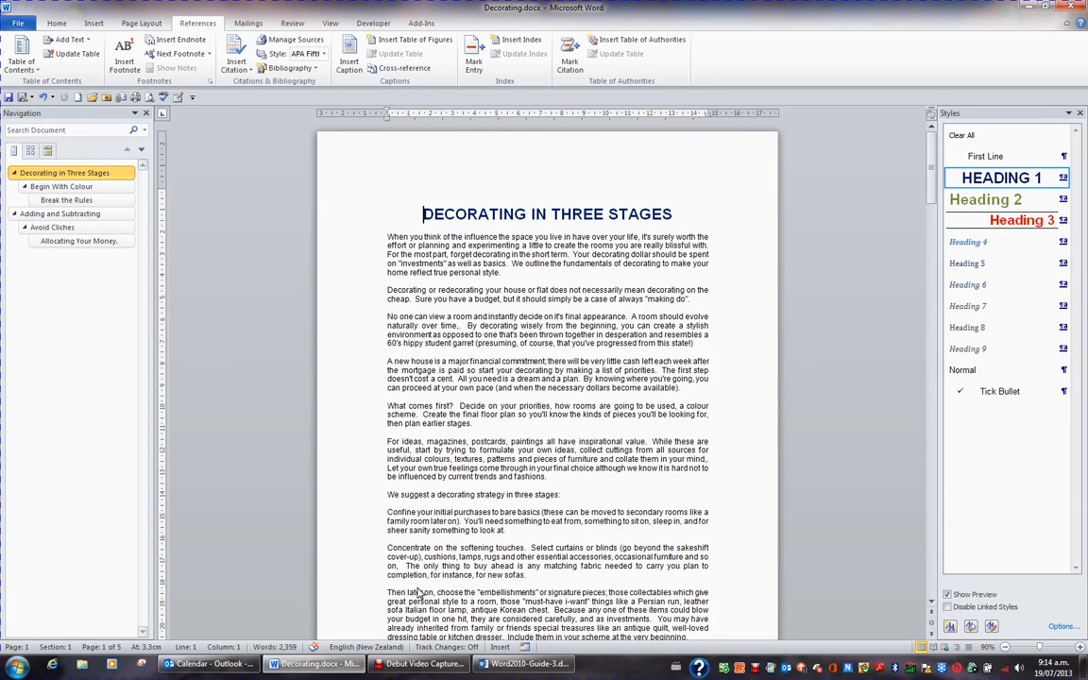
key("ctrl+Return")
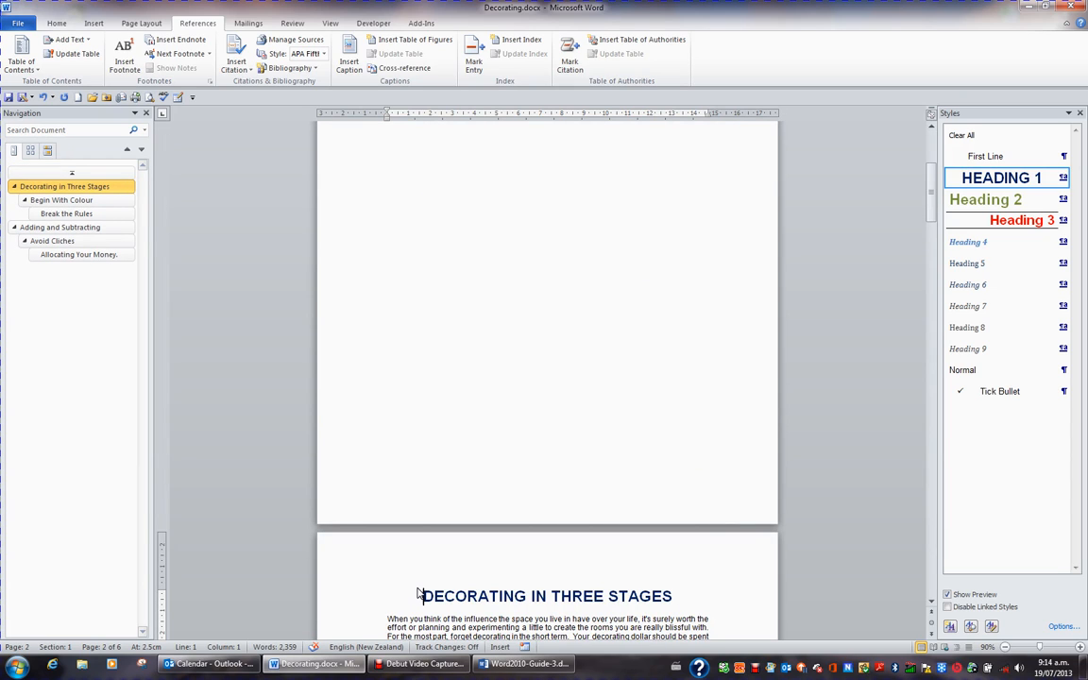
key("Up")
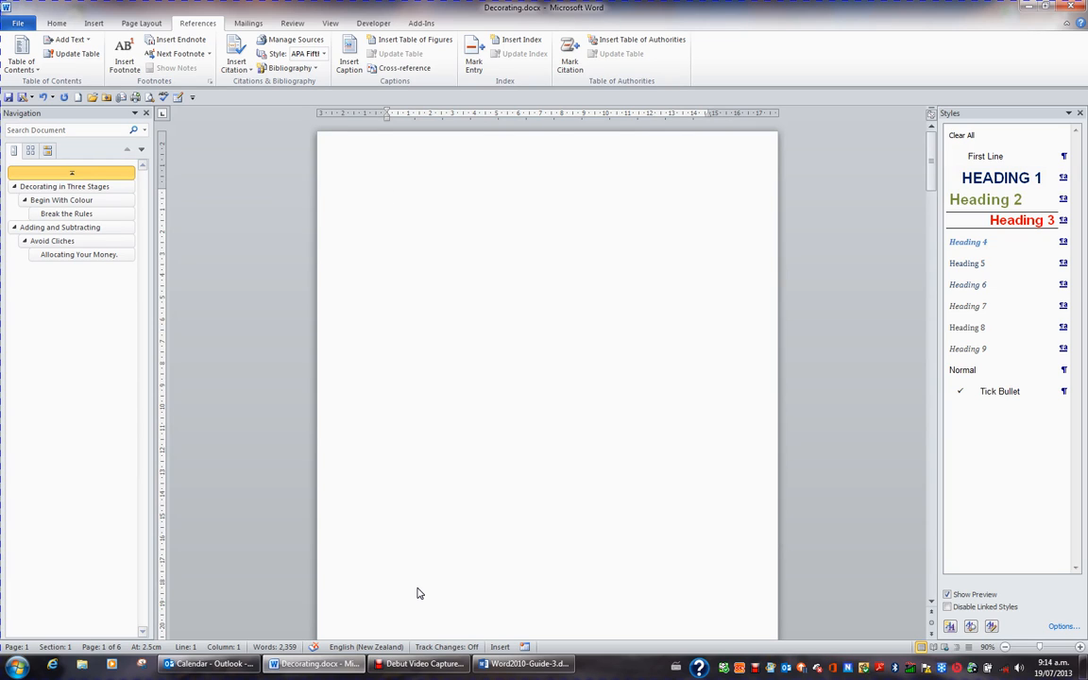
type("Table of Content")
key("Return")
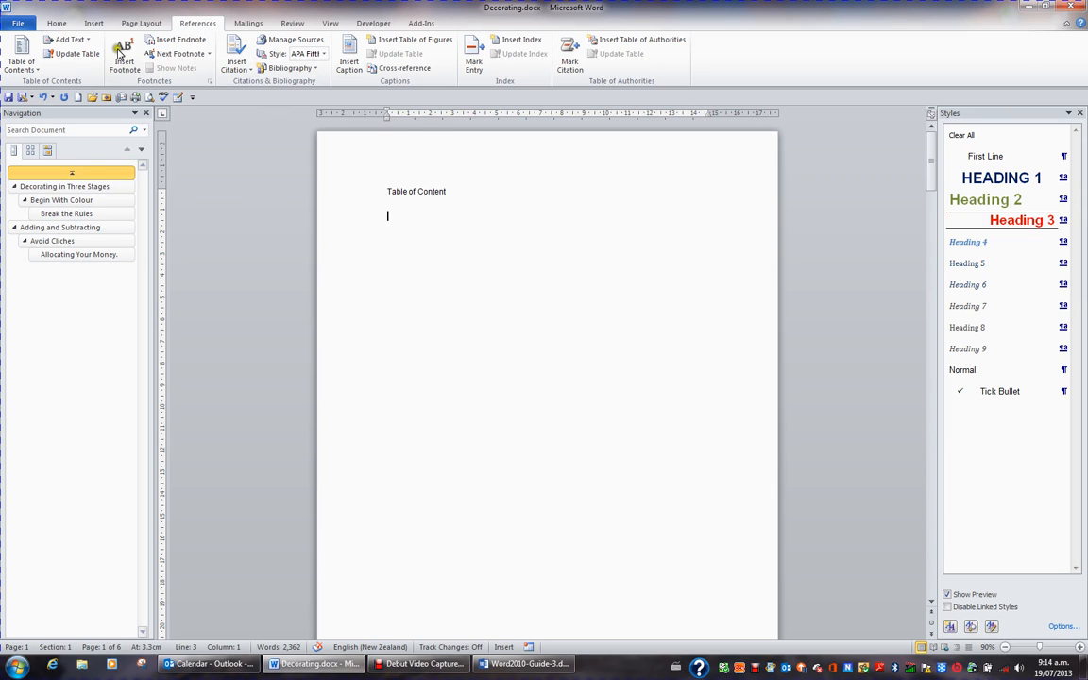
Start a custom table of contents under the title, try different numbers of heading levels, and set it to show 3 levels.
left_click(30, 70)
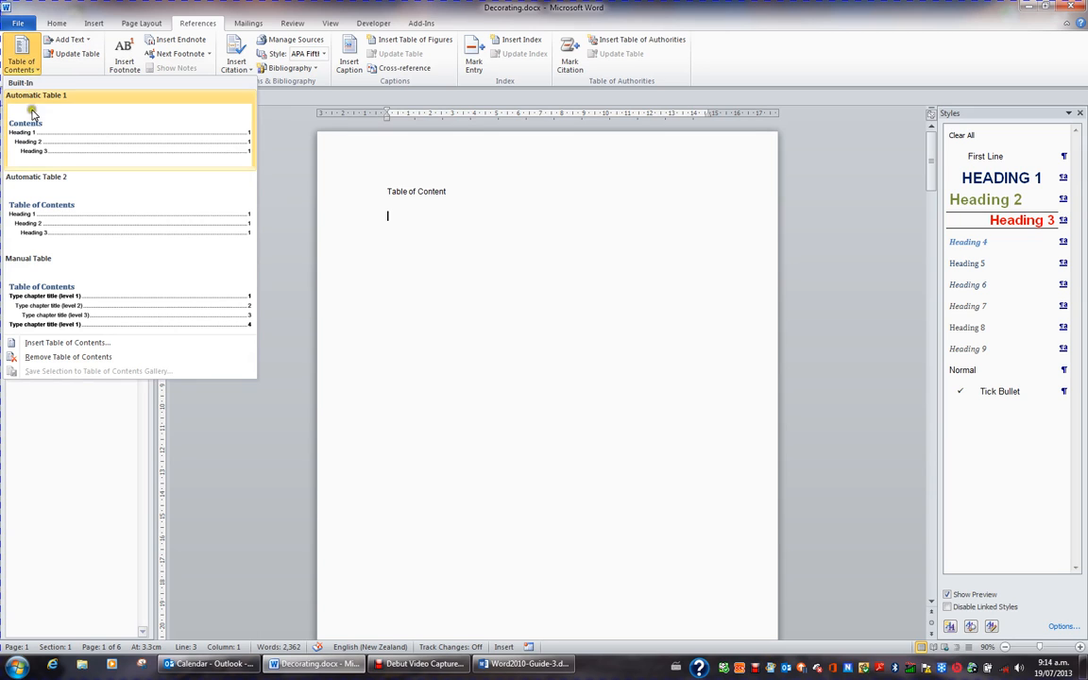
left_click(85, 348)
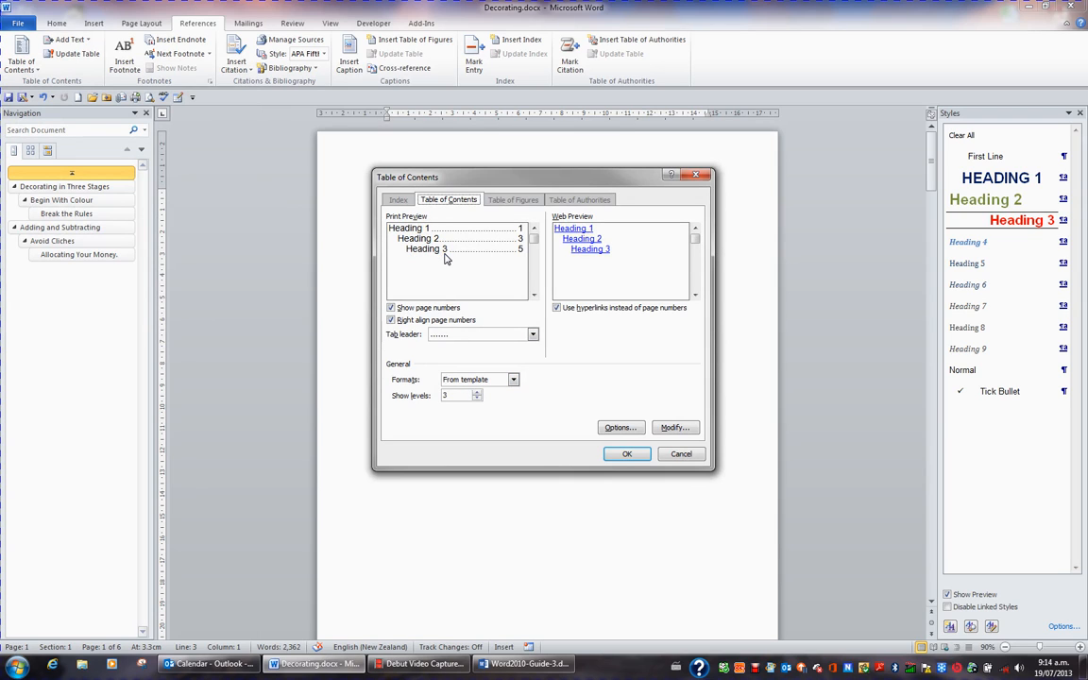
left_click(478, 392)
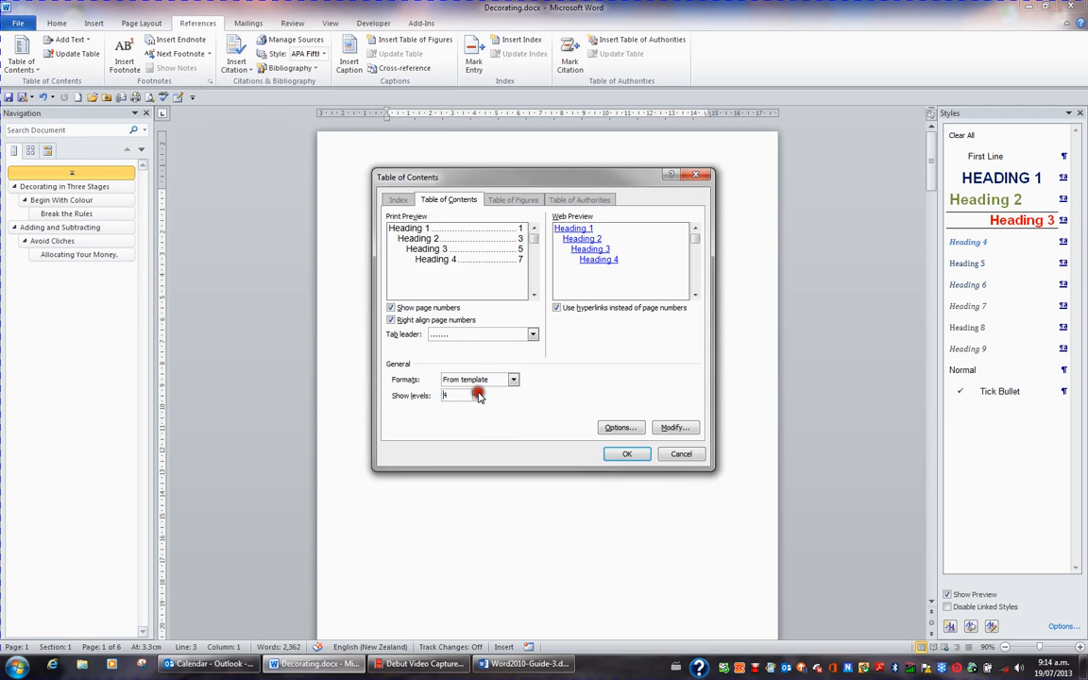
left_click(478, 392)
left_click(478, 392)
left_click(478, 392)
left_click(478, 392)
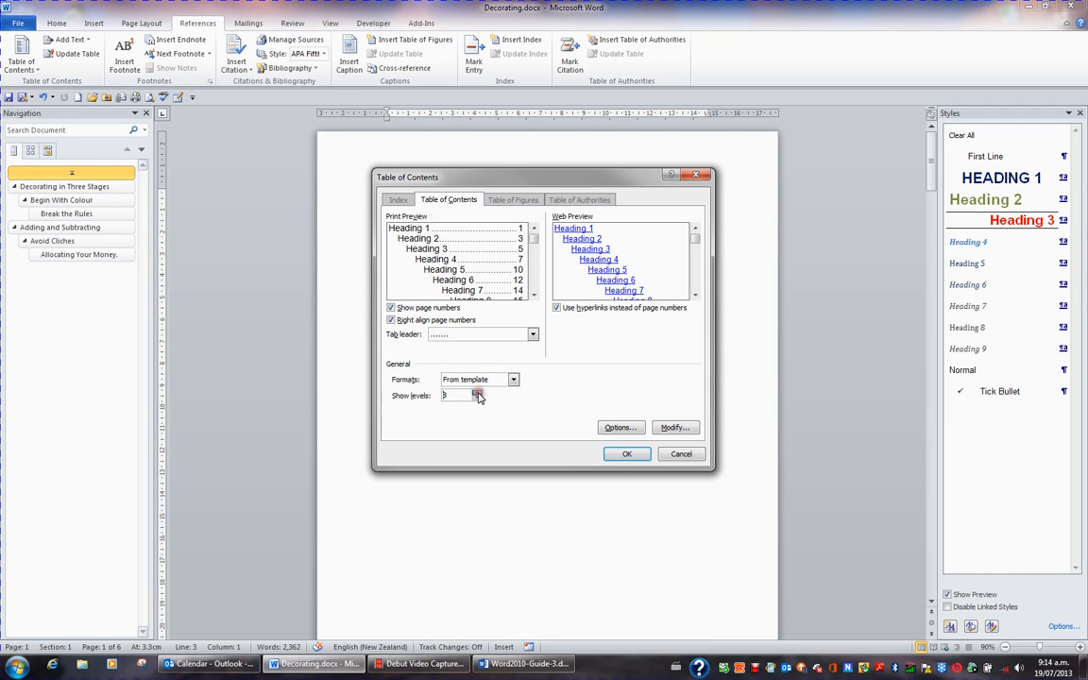
left_click(478, 392)
left_click(478, 399)
left_click(478, 398)
left_click(478, 398)
left_click(478, 398)
left_click(478, 399)
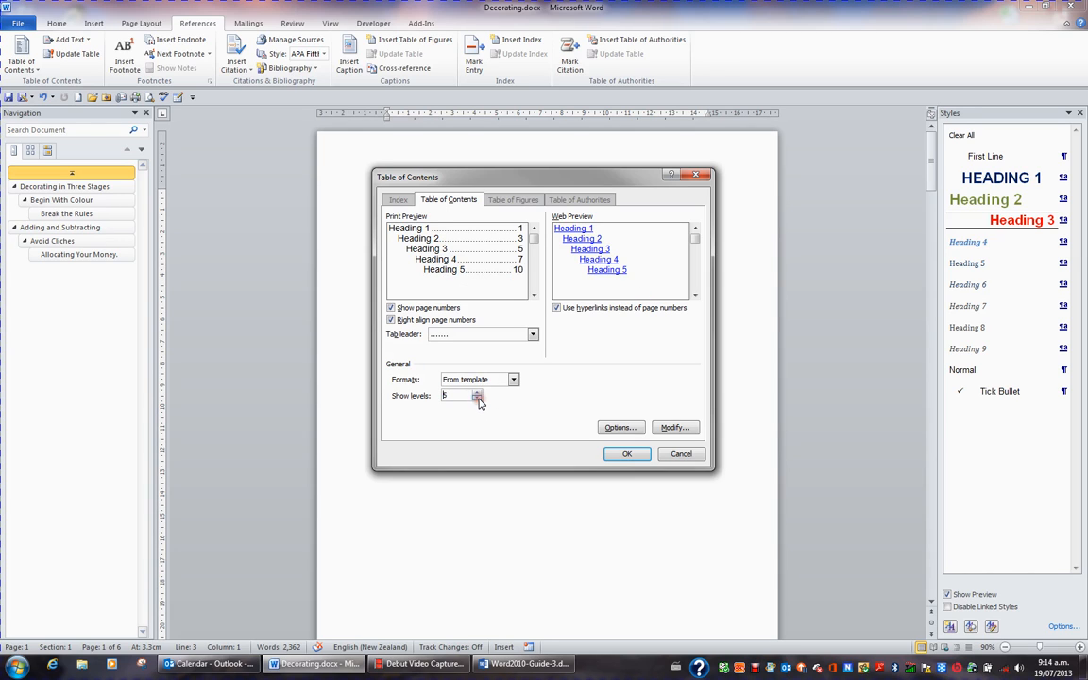
left_click(478, 398)
left_click(478, 399)
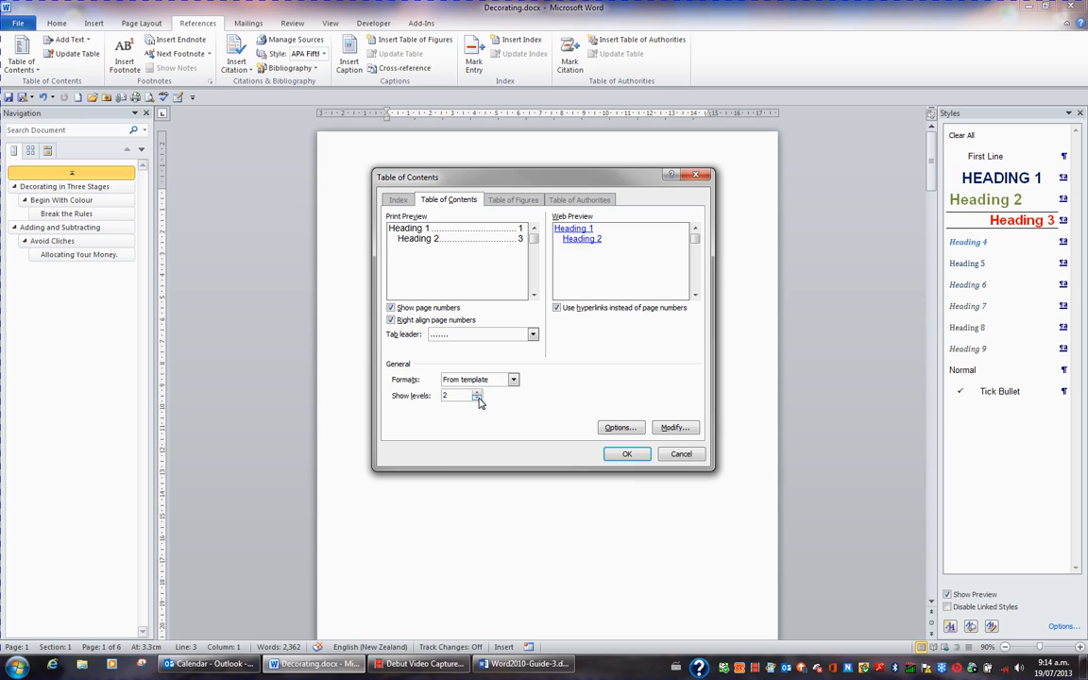
left_click(478, 392)
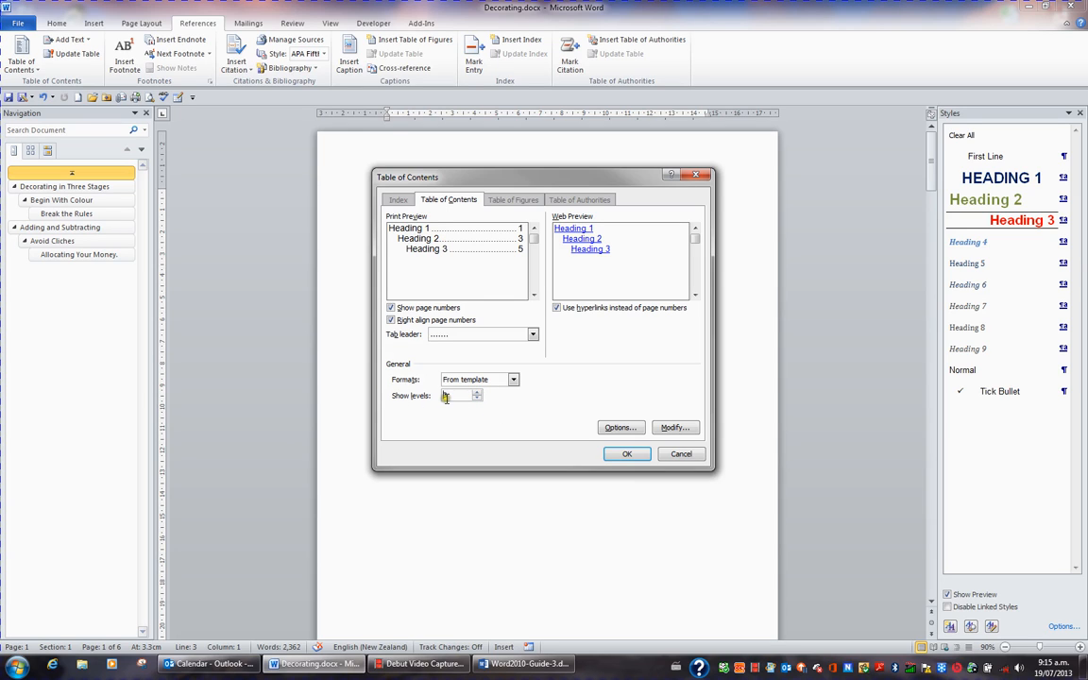
Choose the Formal format and insert the table of contents.
left_click(513, 380)
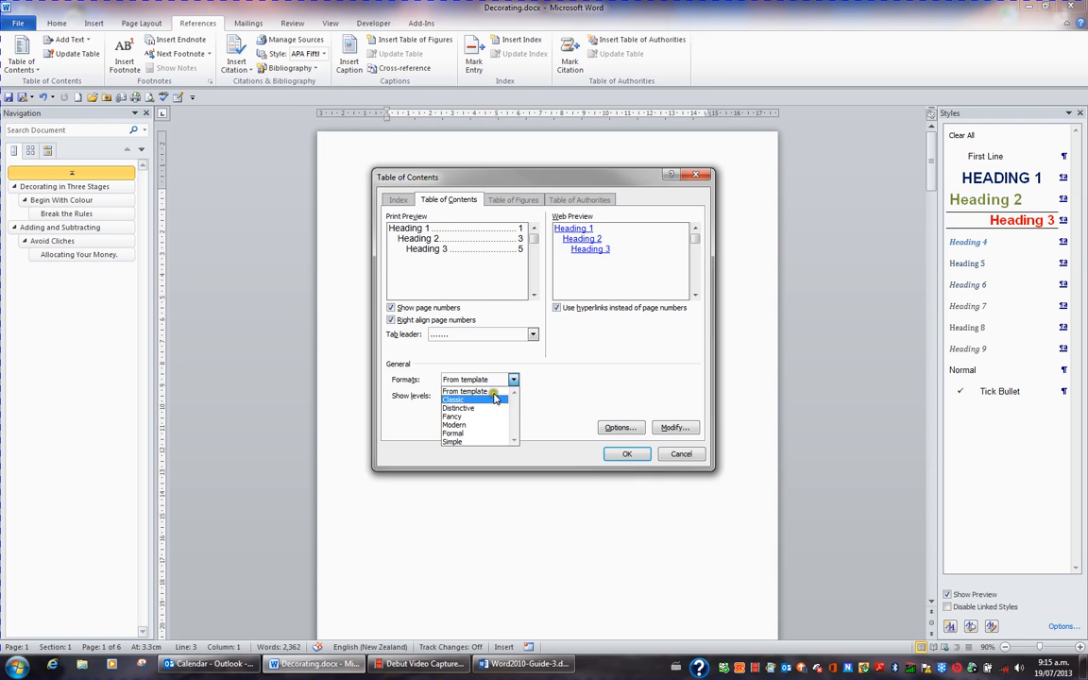
left_click(469, 437)
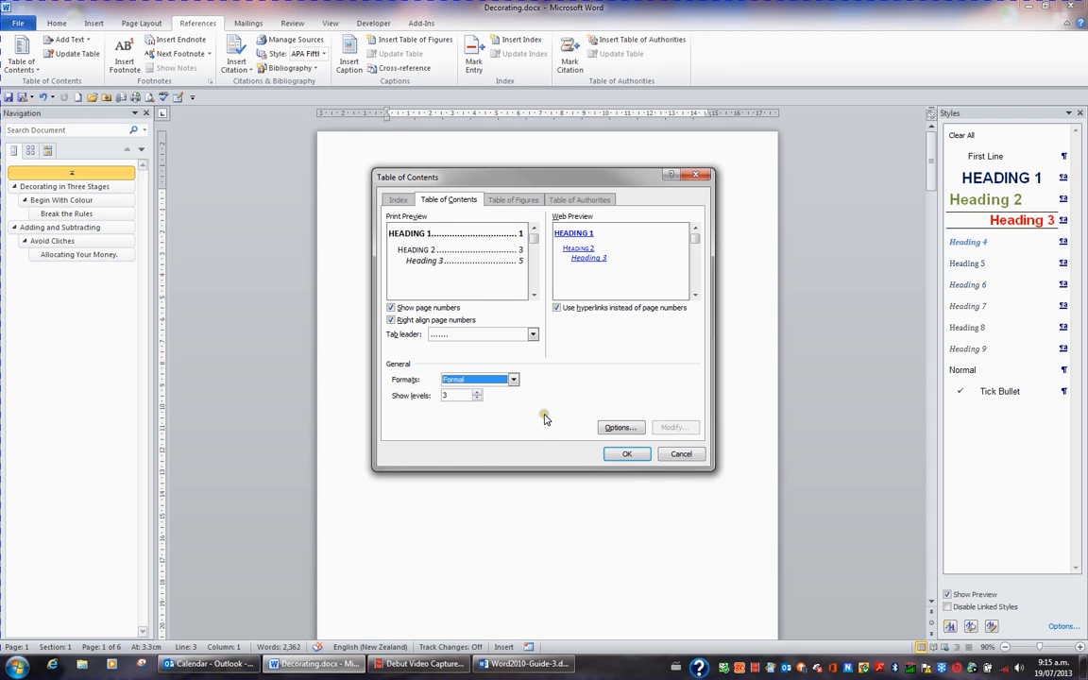
left_click(626, 456)
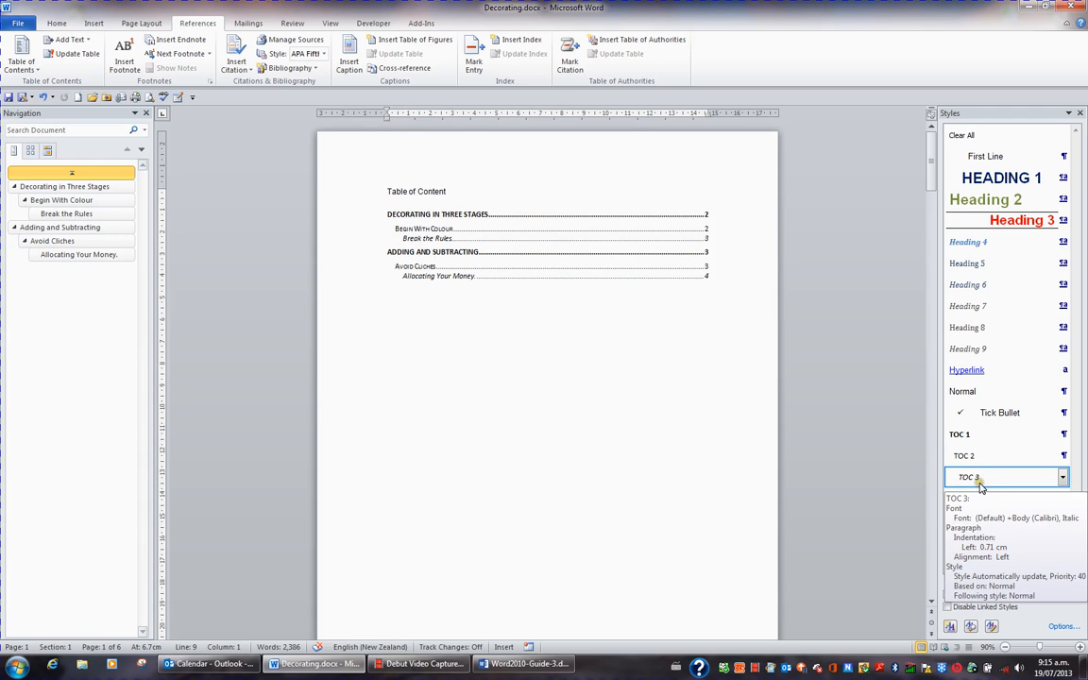
Examine how the table of contents entries at each level relate to the TOC 1, TOC 2 and TOC 3 styles.
left_click(406, 215)
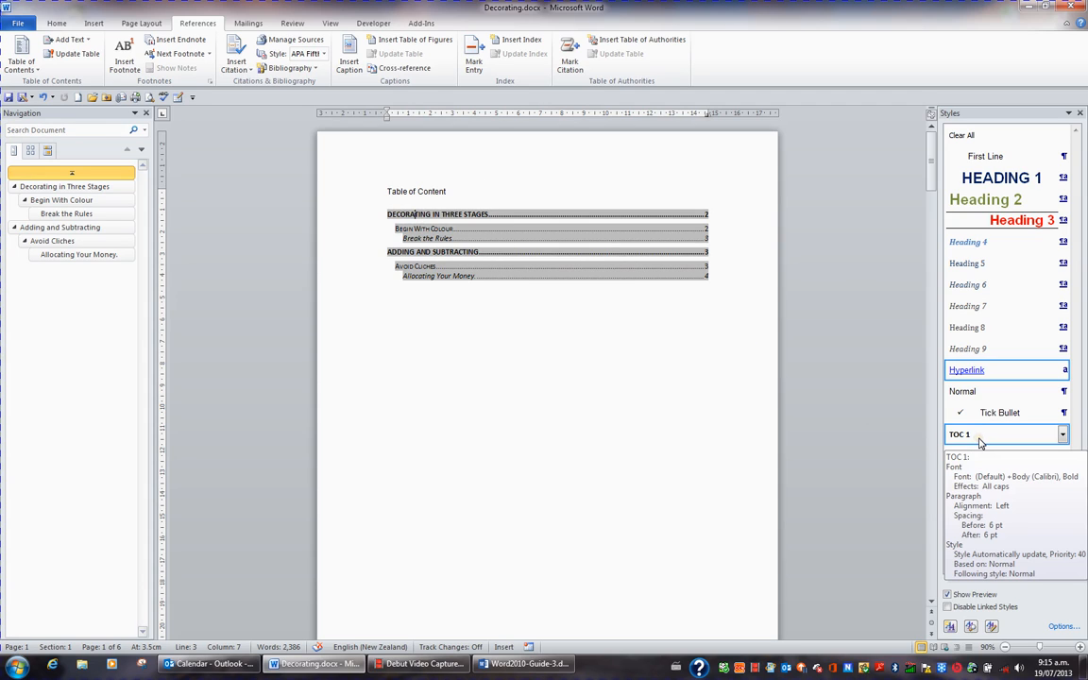
left_click(474, 229)
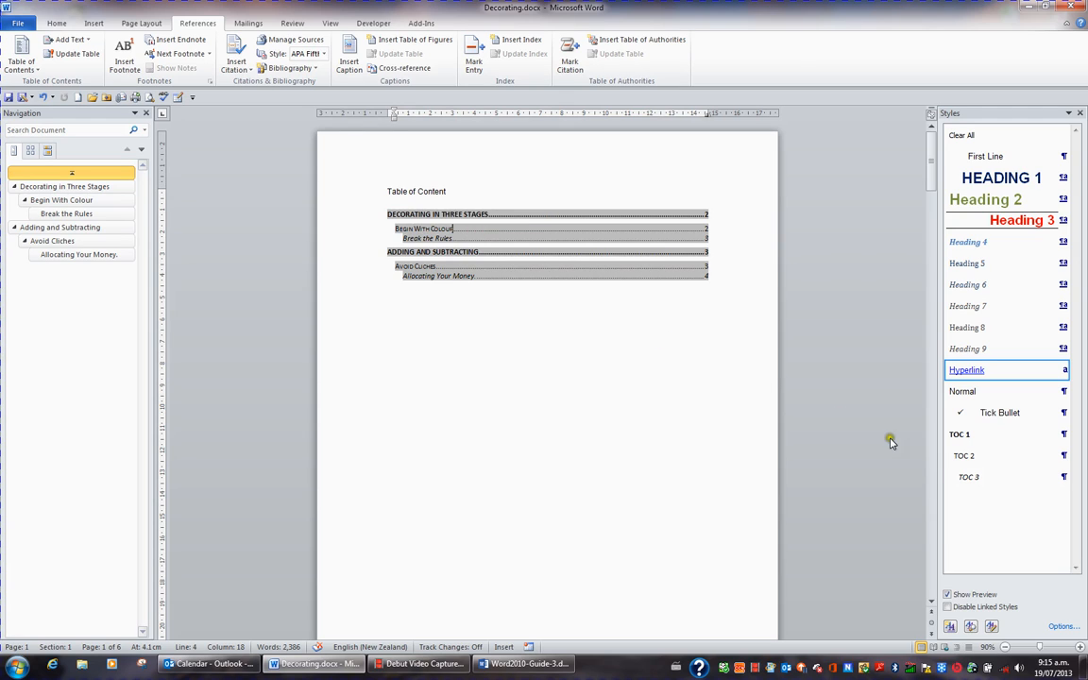
left_click(456, 238)
mouse_move(980, 478)
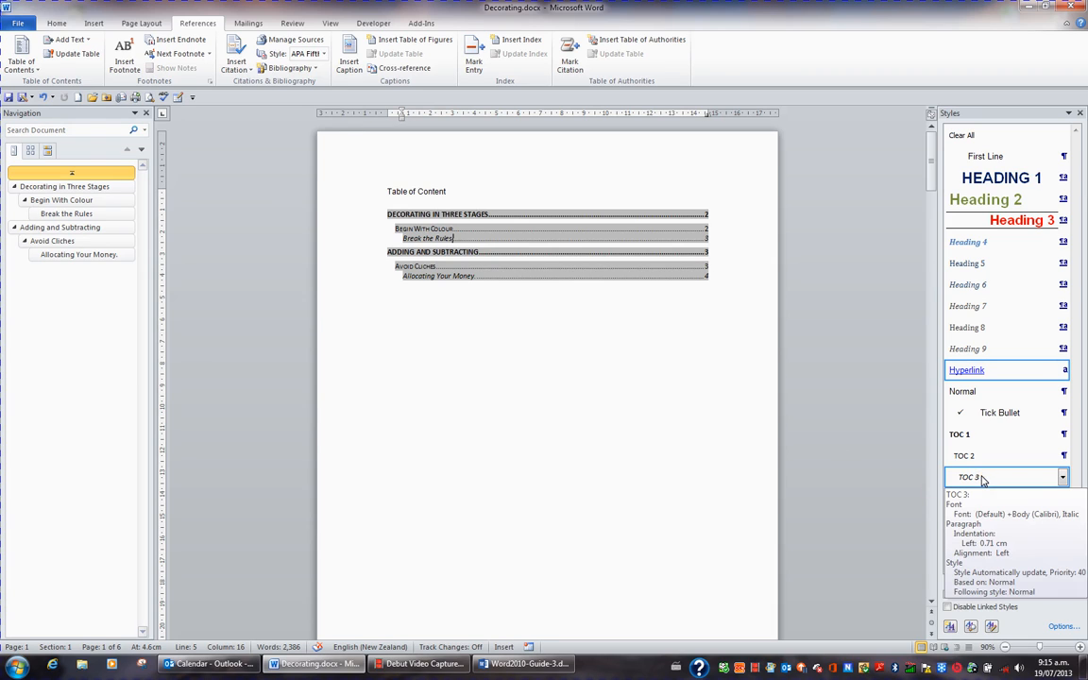
left_click(526, 282)
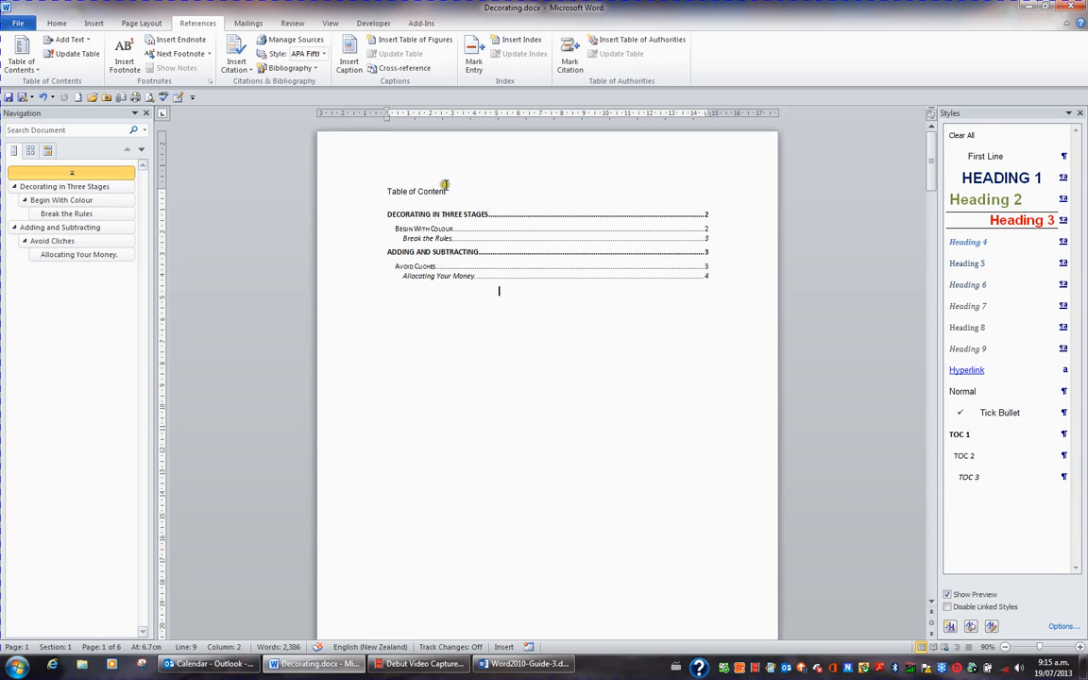
Try to change the existing table of contents to the built-in Automatic Table 2, and undo that insertion.
left_click(478, 266)
left_click(468, 251)
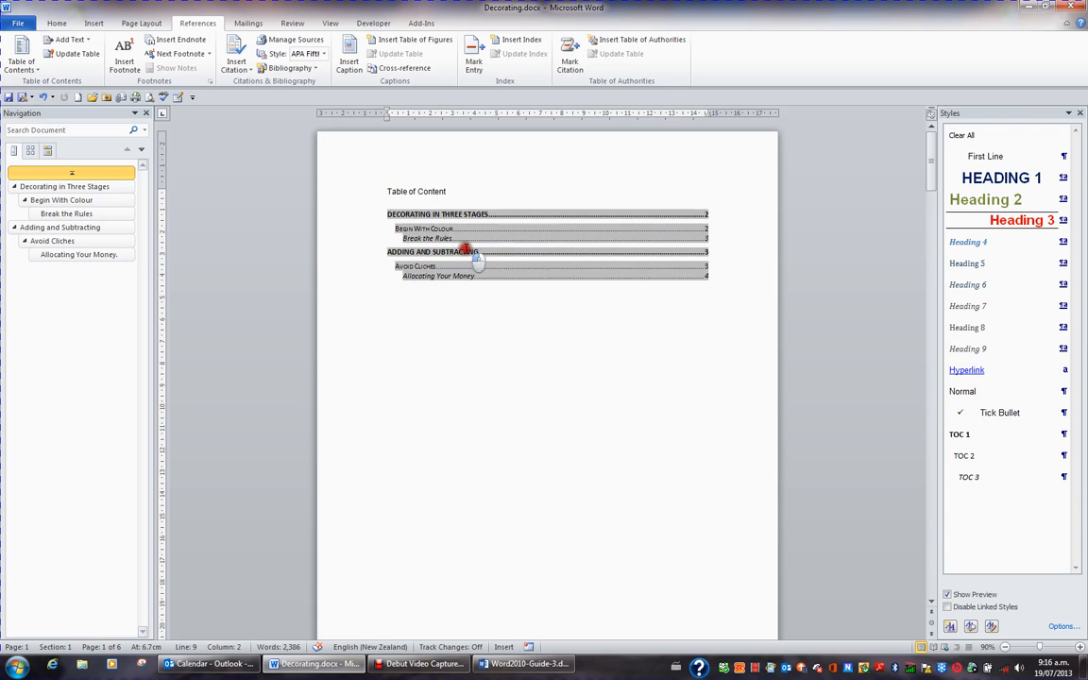
left_click(28, 66)
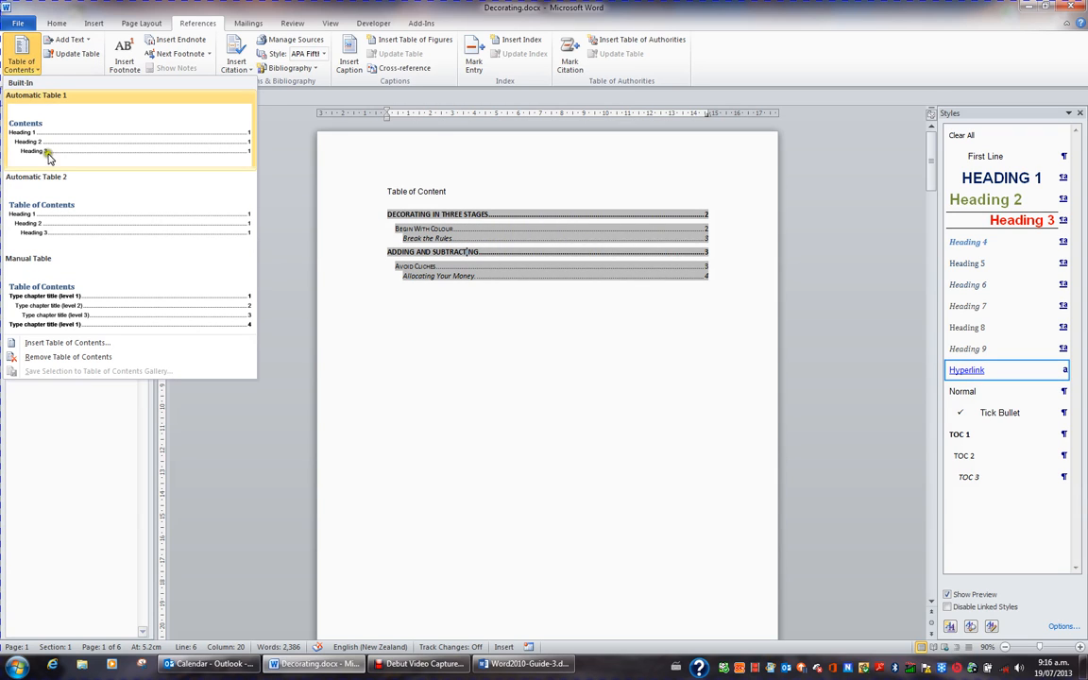
left_click(76, 227)
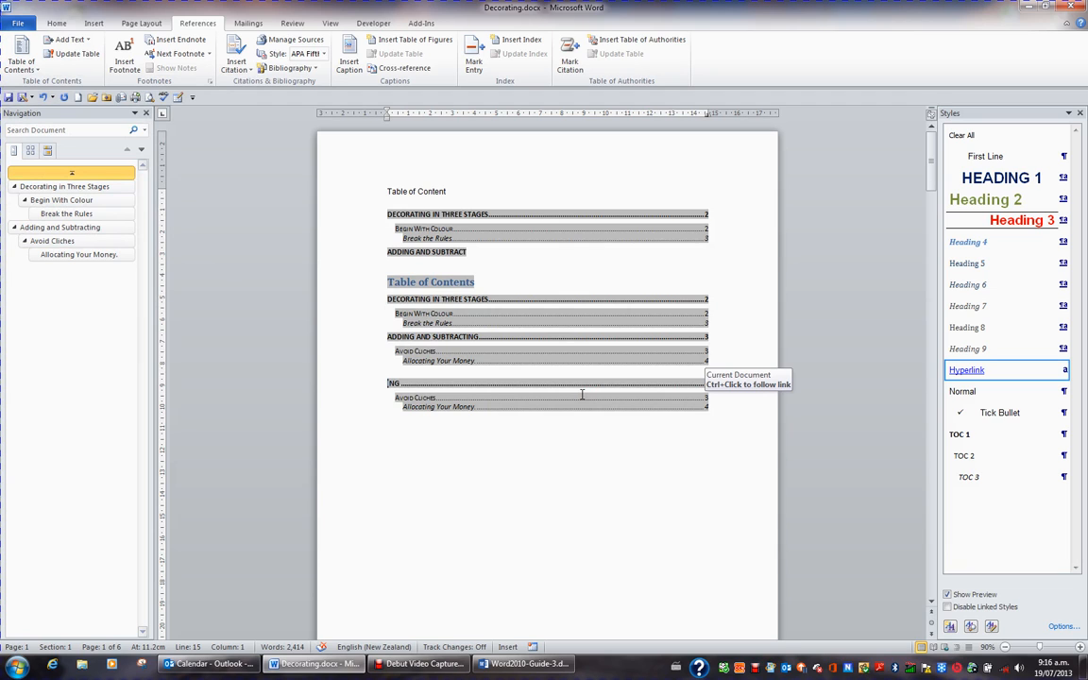
key("ctrl+z")
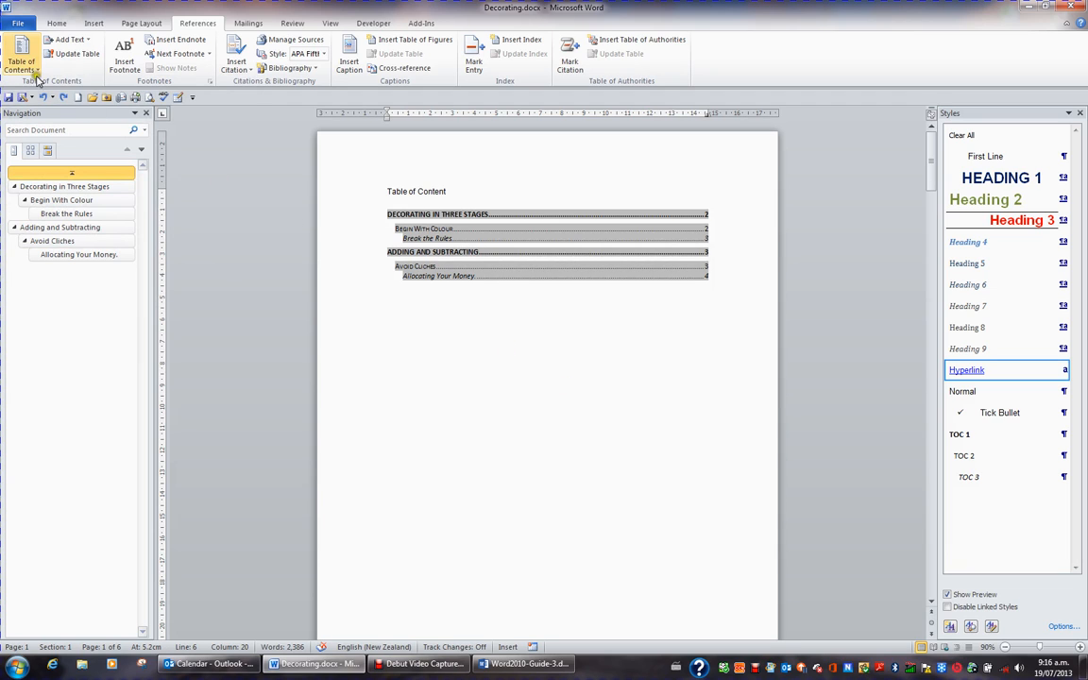
Replace the existing table of contents with a custom one in the Classic format.
left_click(22, 63)
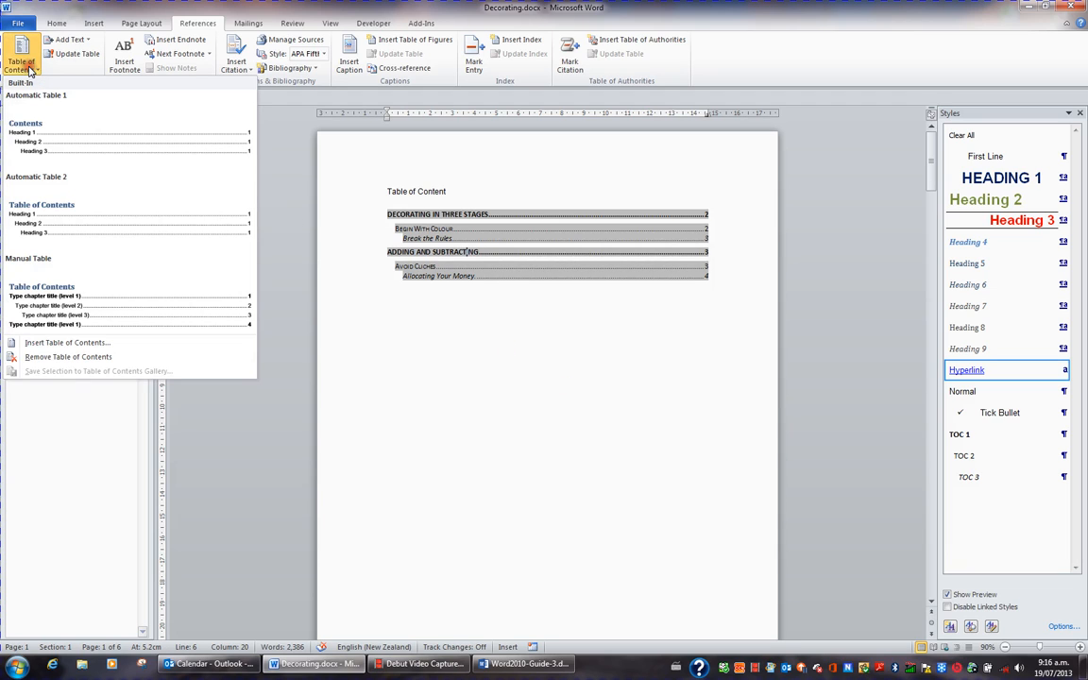
left_click(85, 345)
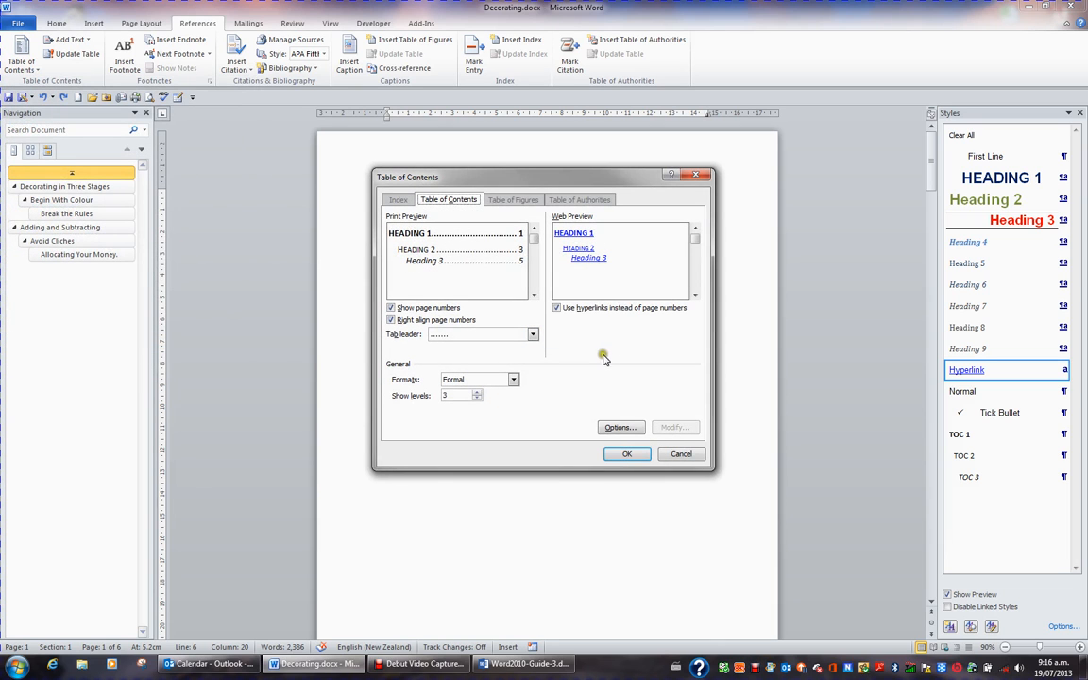
left_click(513, 380)
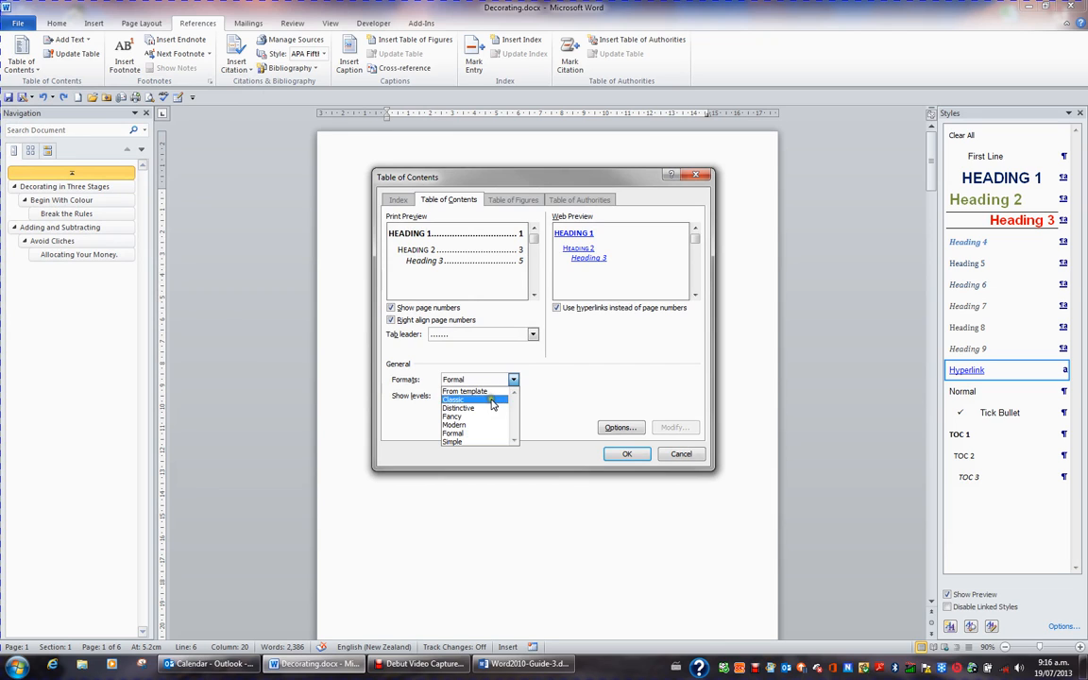
left_click(492, 404)
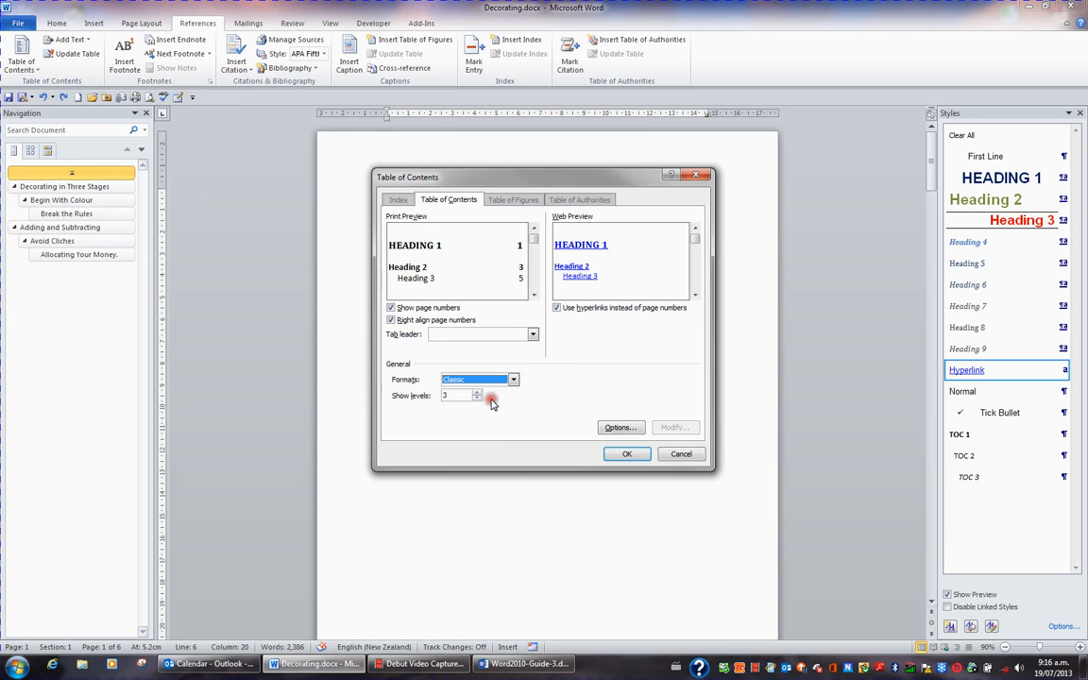
left_click(628, 454)
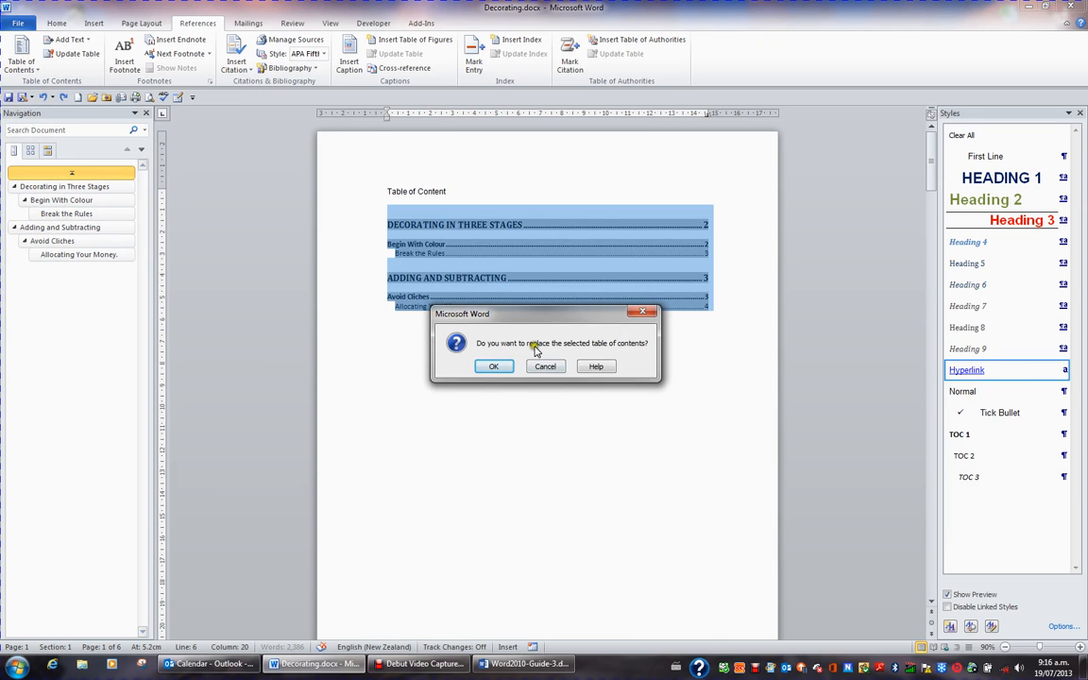
left_click(493, 367)
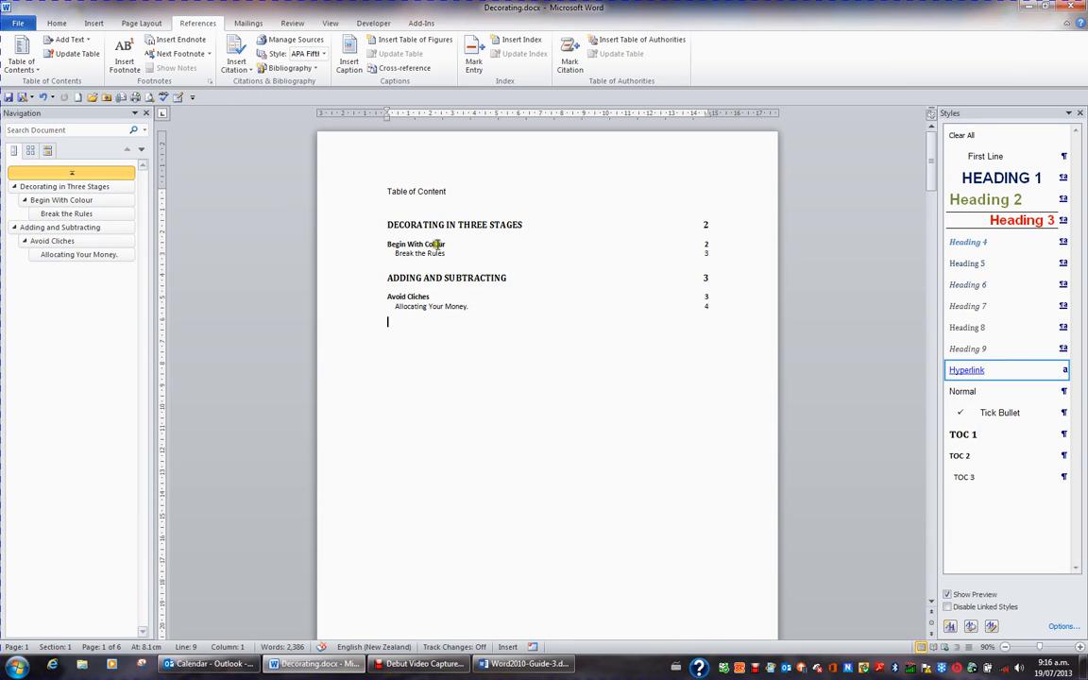
Switch the table of contents to the Formal format, replacing the current one.
left_click(467, 295)
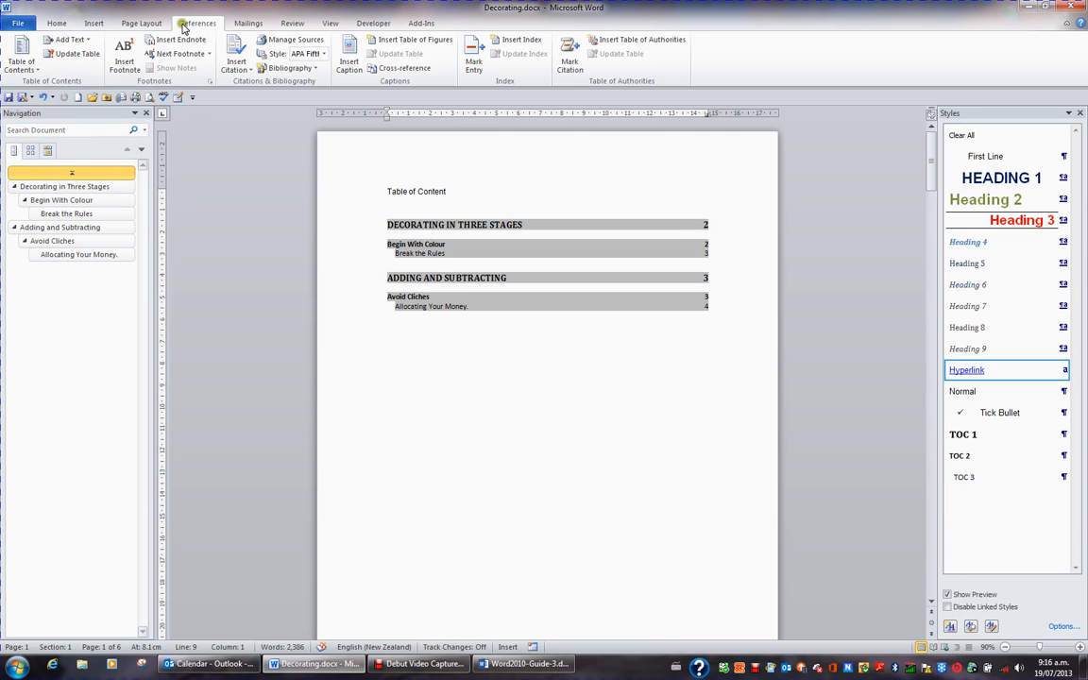
left_click(21, 67)
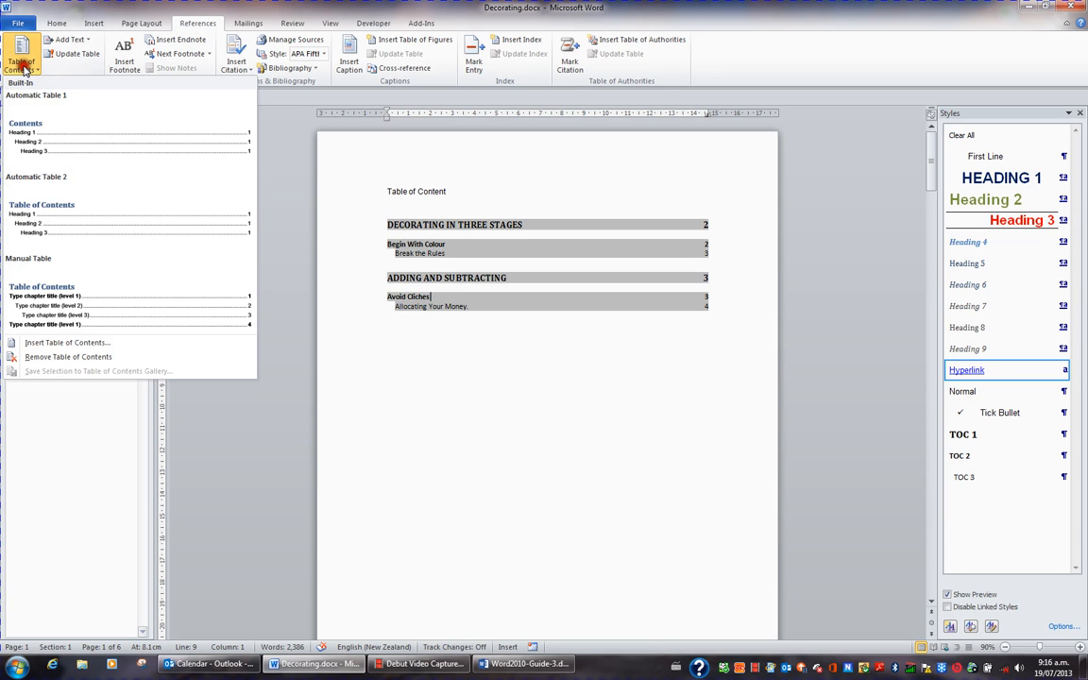
left_click(74, 342)
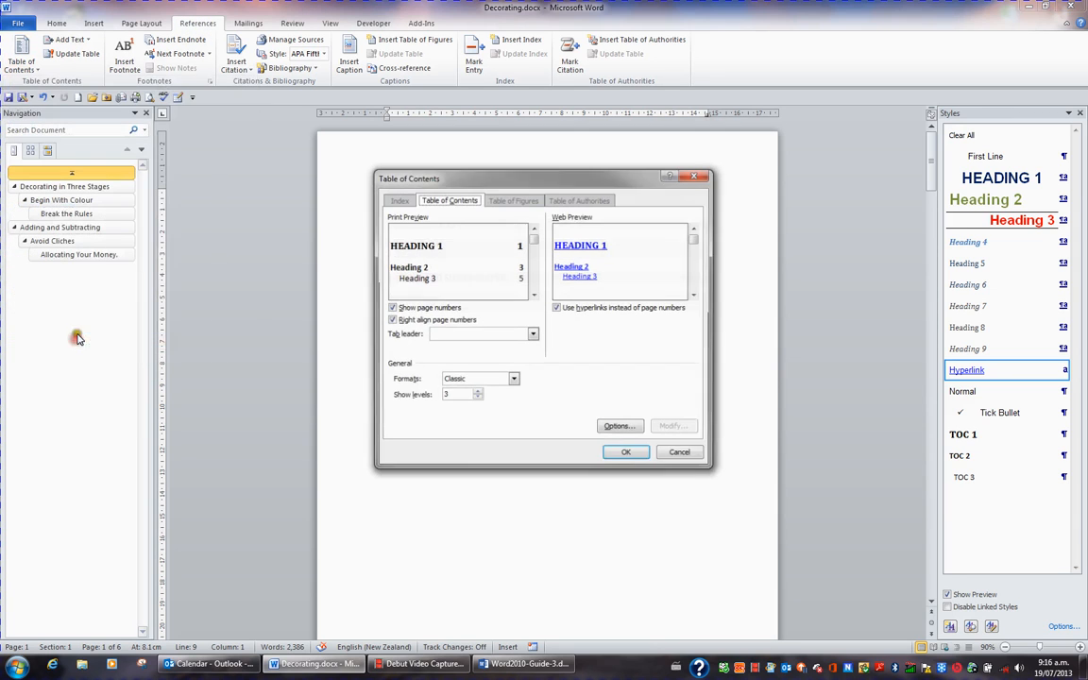
left_click(512, 380)
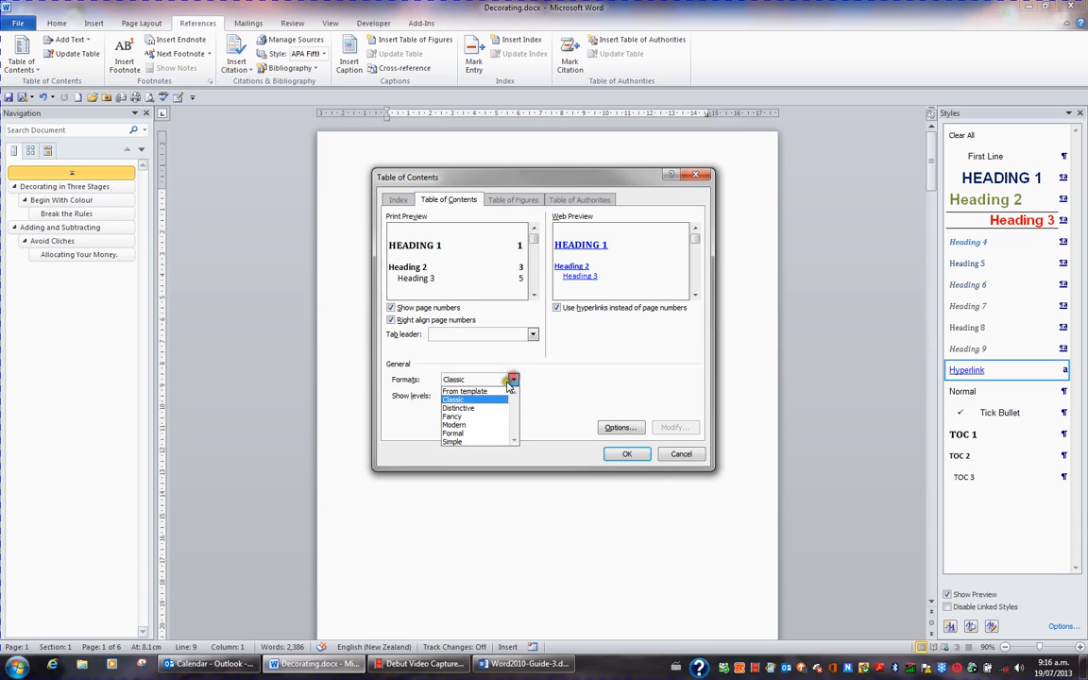
left_click(467, 432)
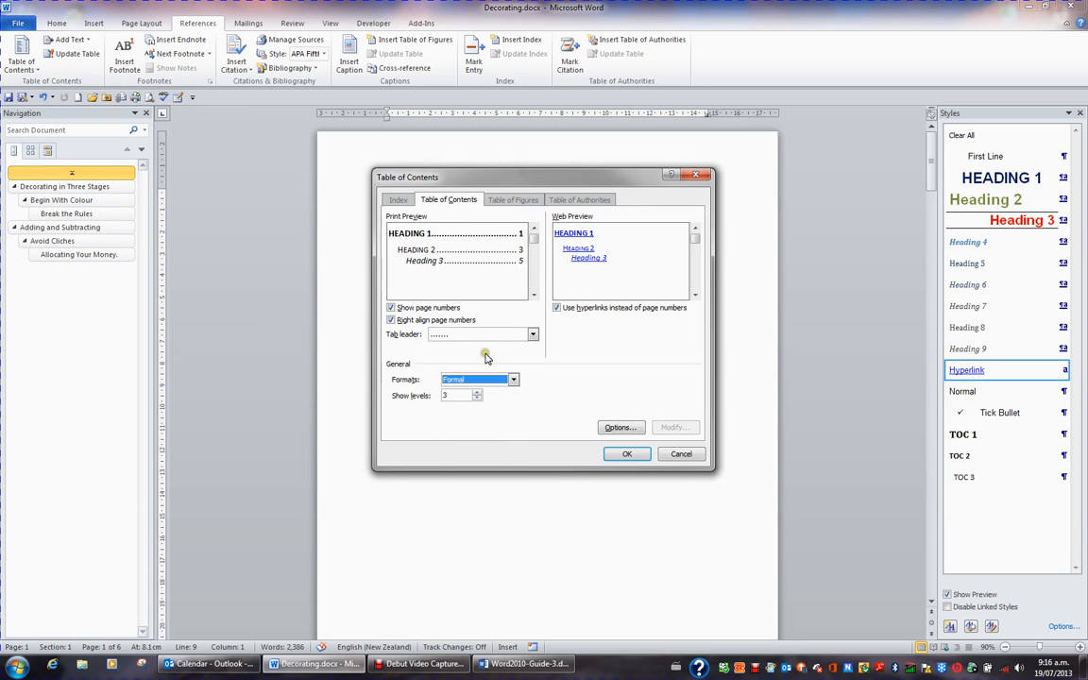
left_click(627, 456)
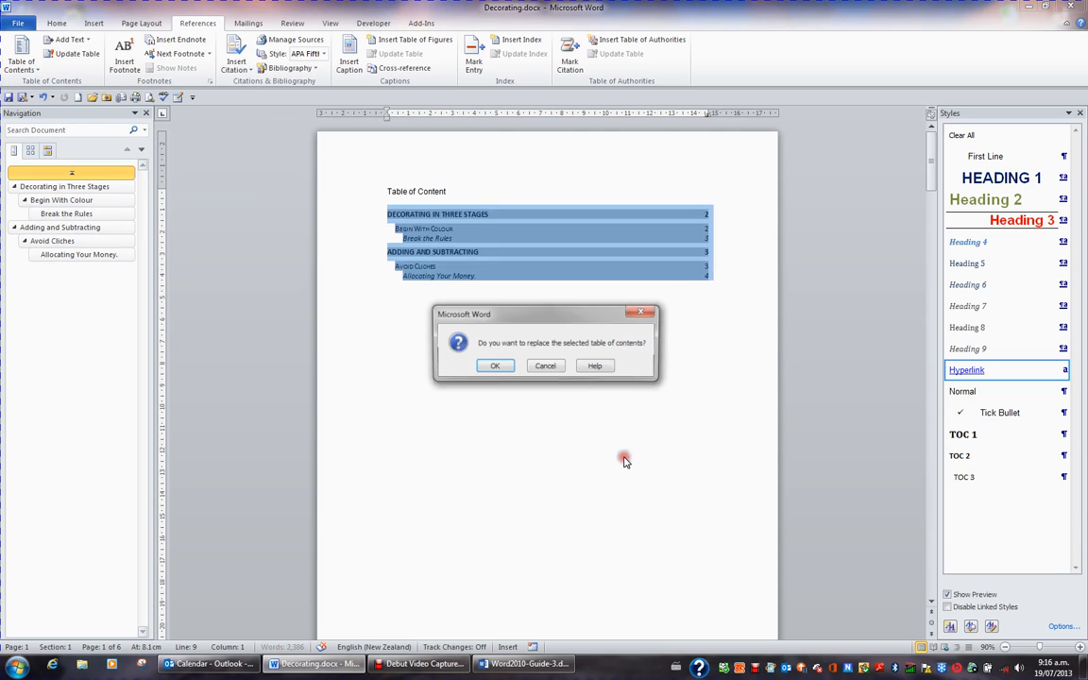
left_click(496, 368)
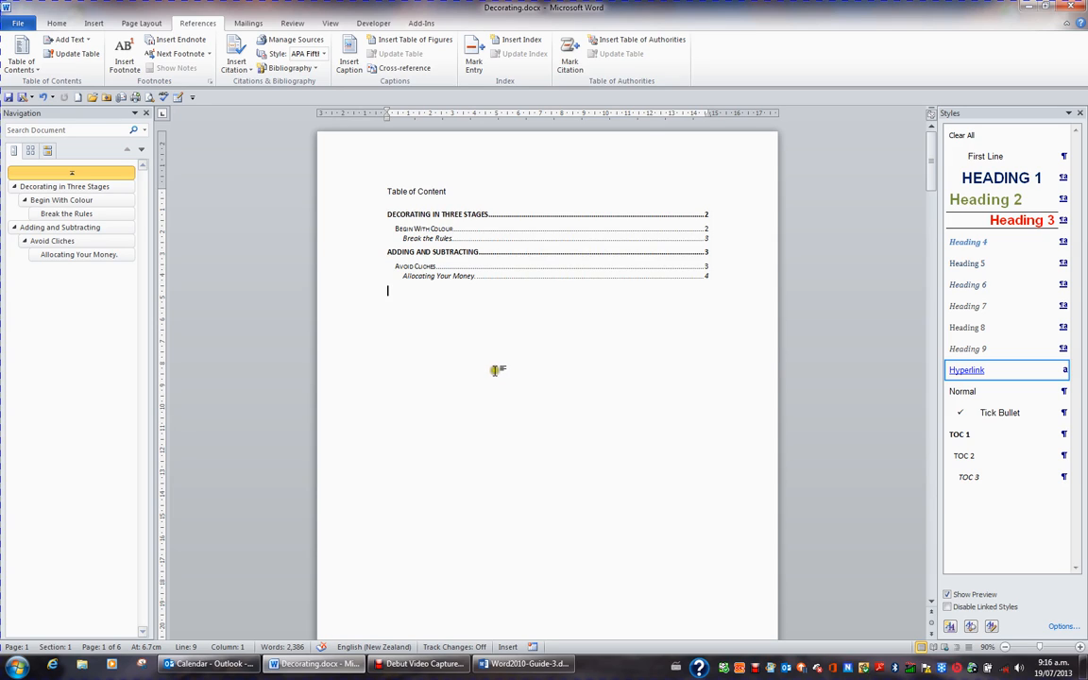
Show the field codes behind the table of contents and the index at the document's end, and switch back to the field results.
left_click(494, 370)
key("alt+F9")
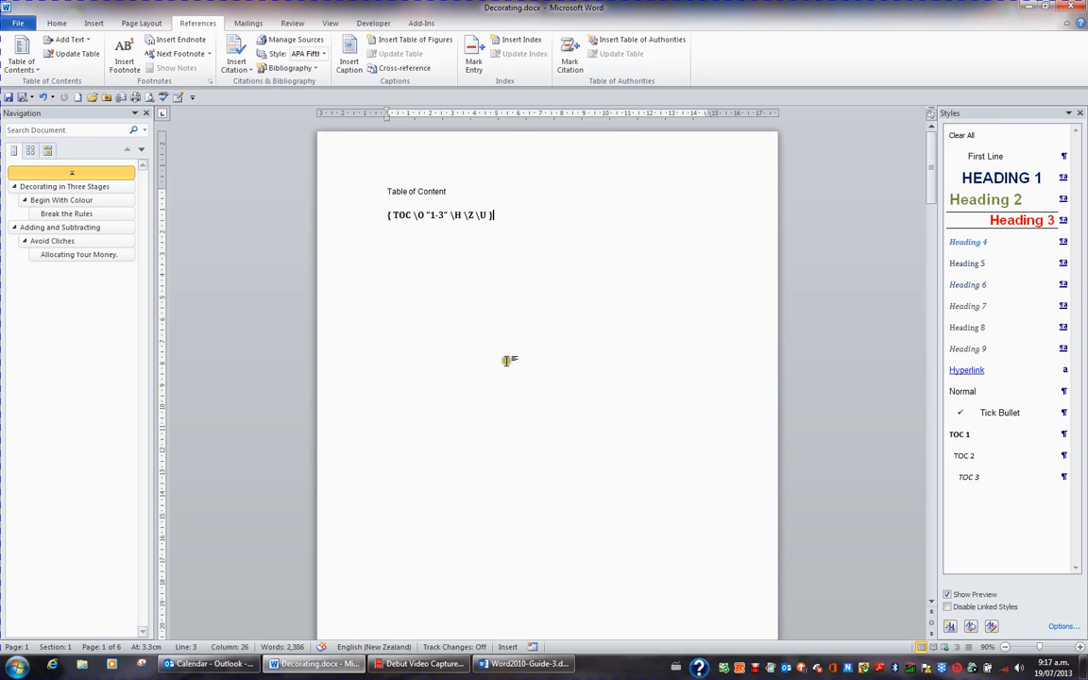
key("ctrl+End")
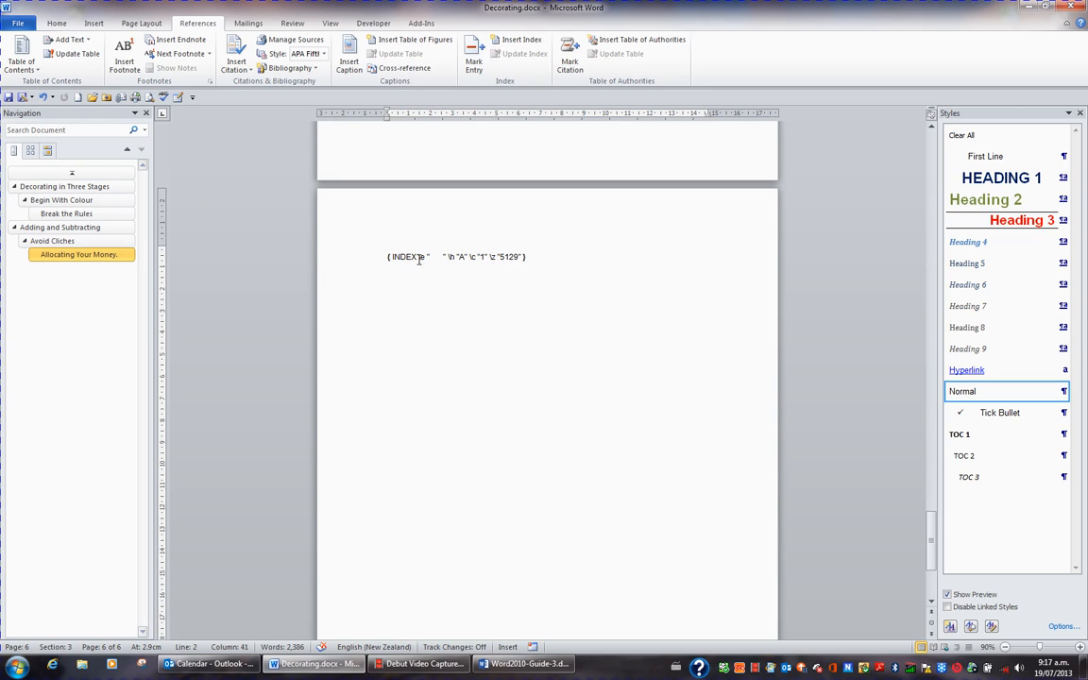
key("alt+F9")
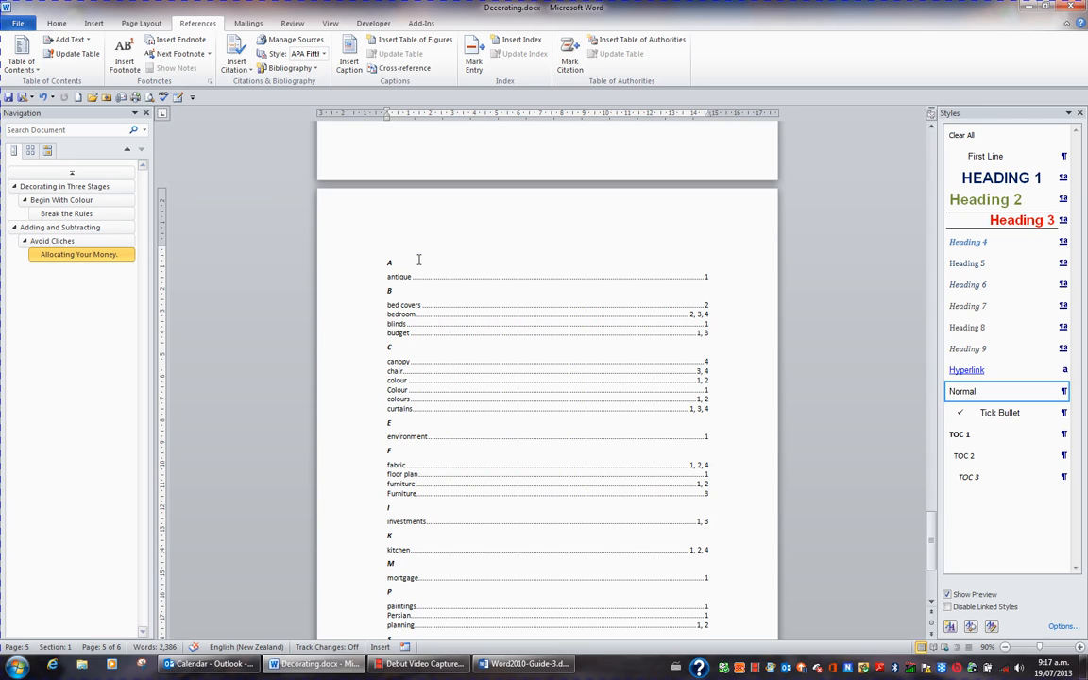
key("alt+F9")
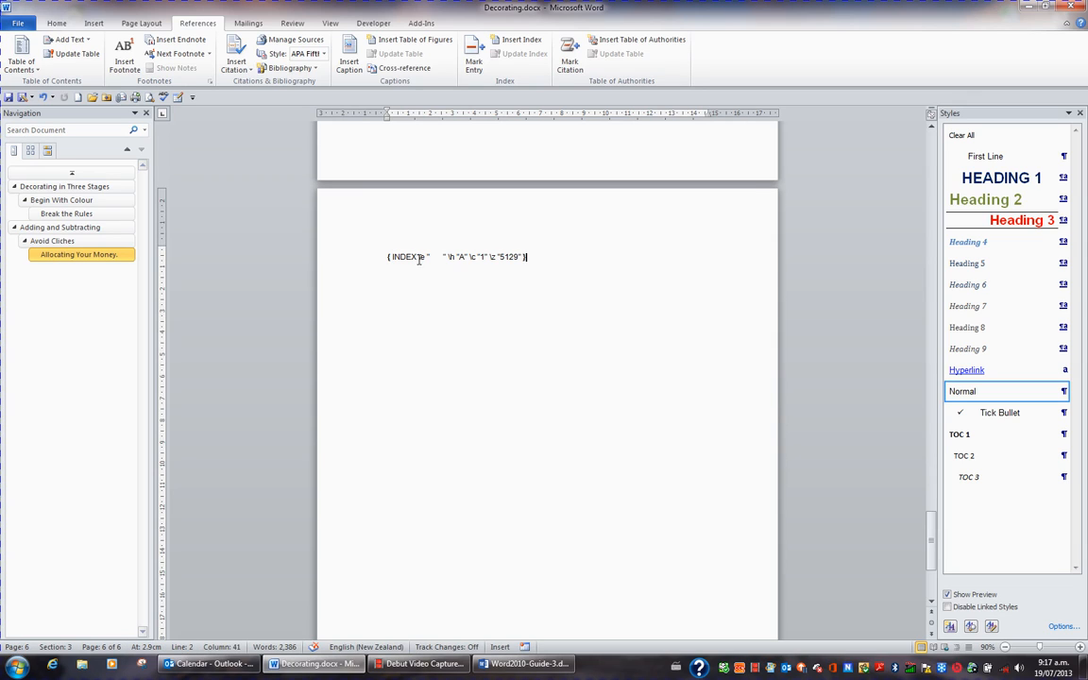
key("alt+F9")
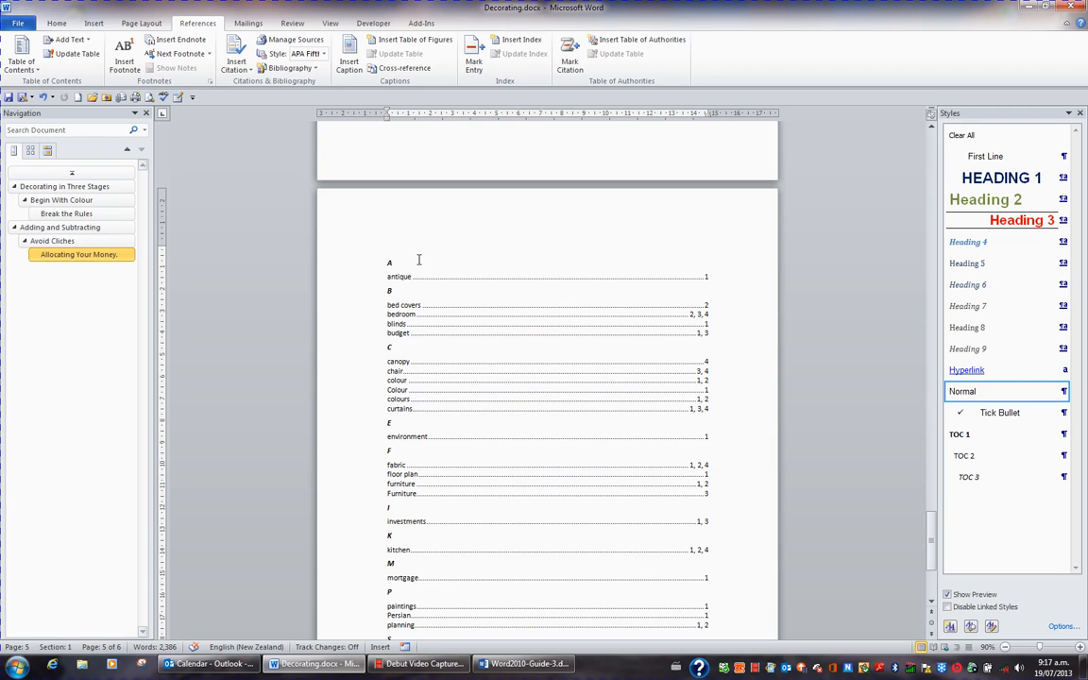
key("ctrl+Home")
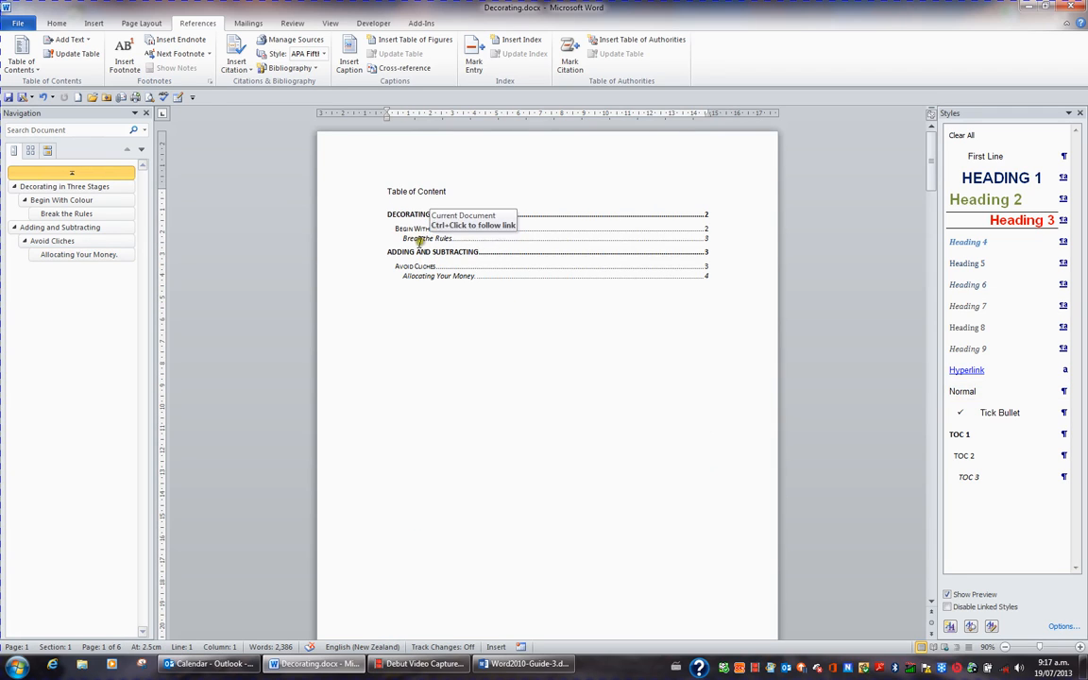
Compare the table of contents' field shading with the cursor inside the table and in the blank line above it.
left_click(420, 239)
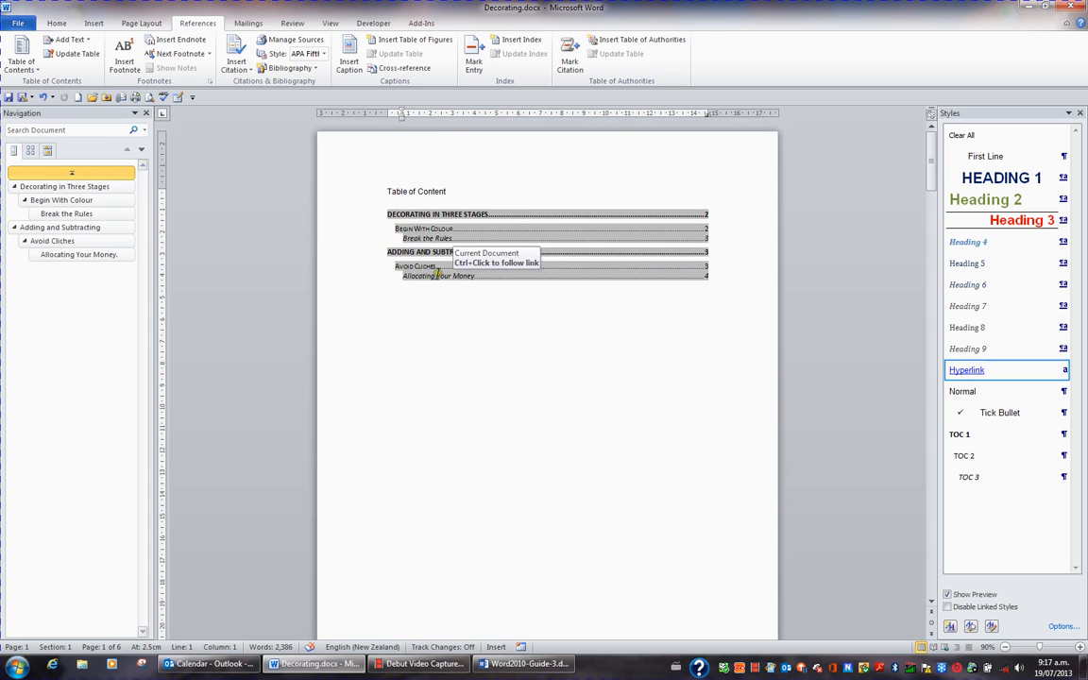
left_click(401, 216)
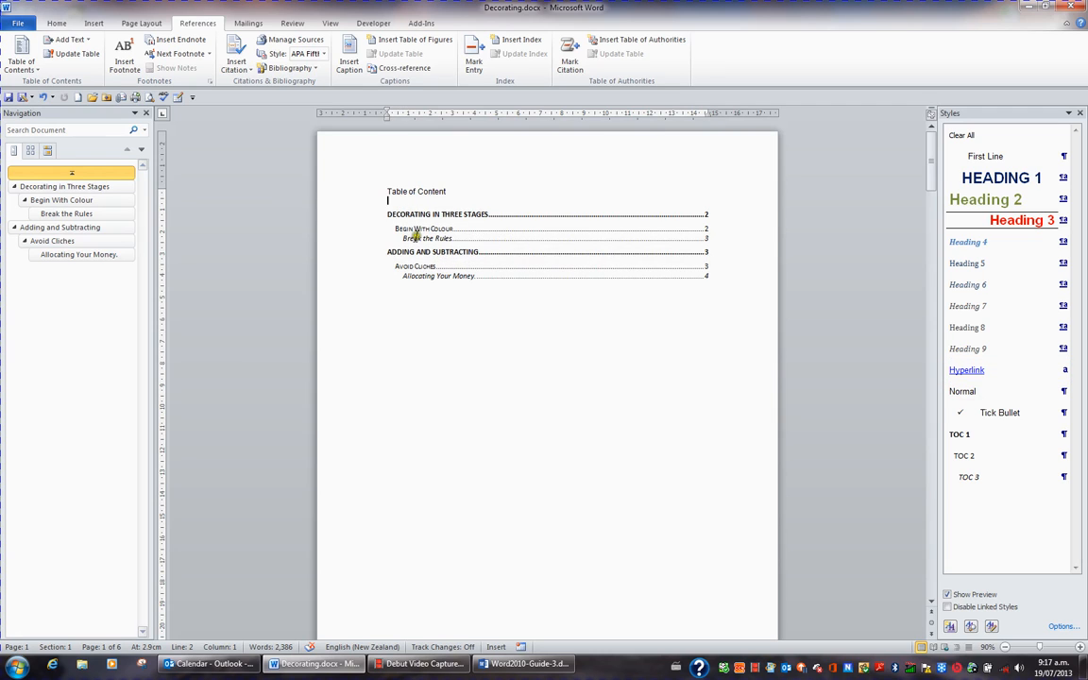
left_click(416, 237)
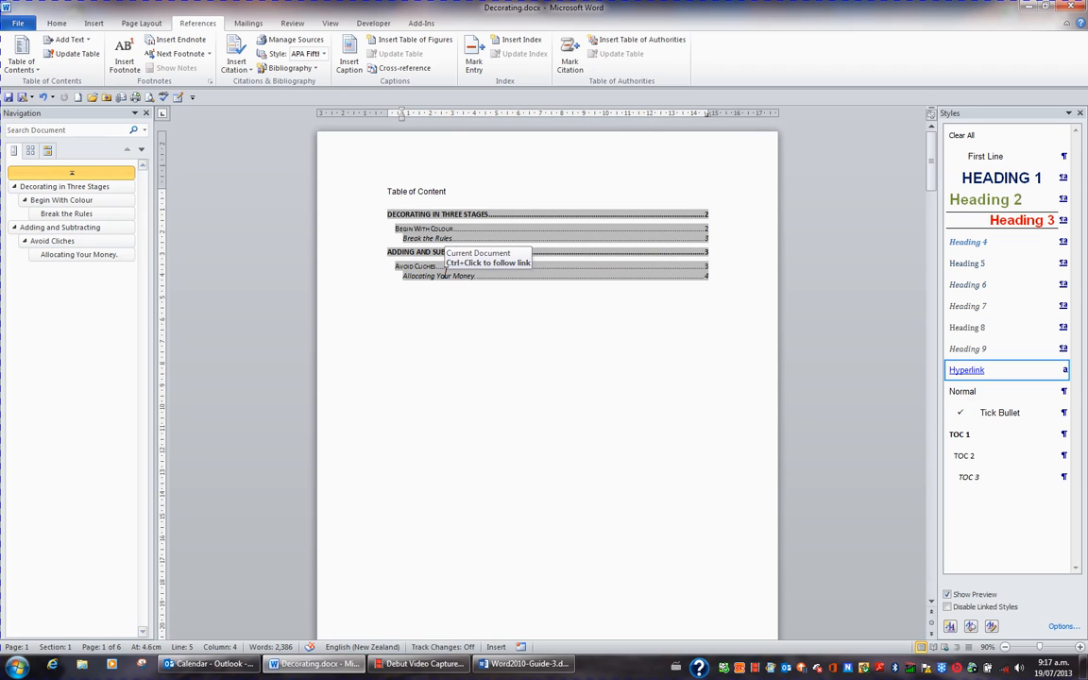
left_click(401, 201)
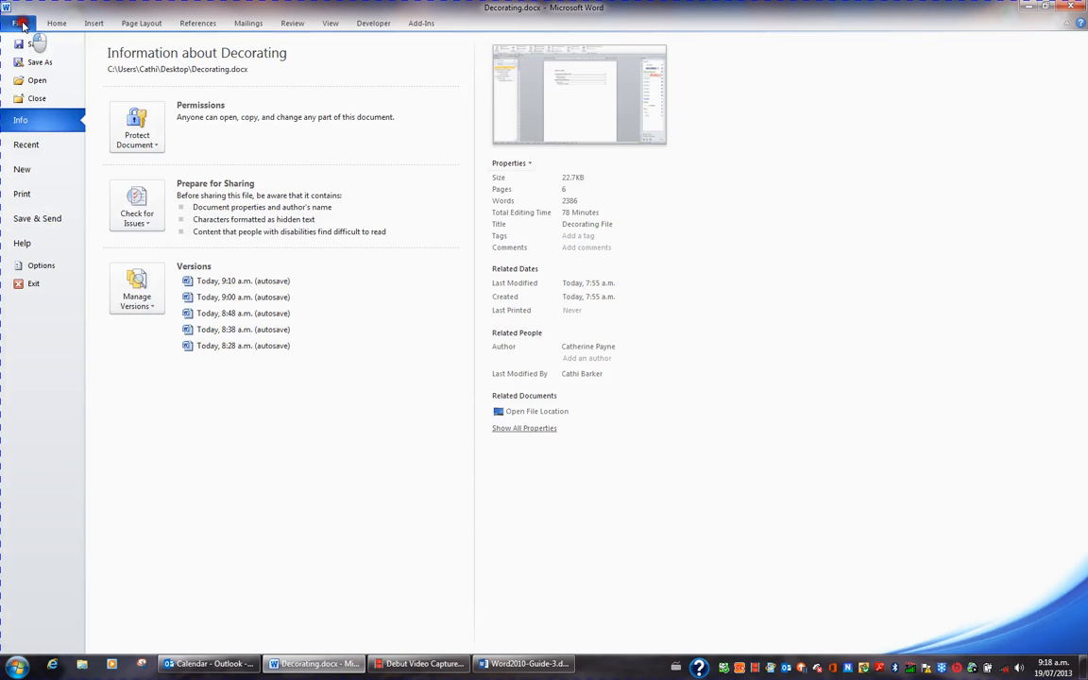
Set field shading to Always in the advanced Word options.
left_click(19, 25)
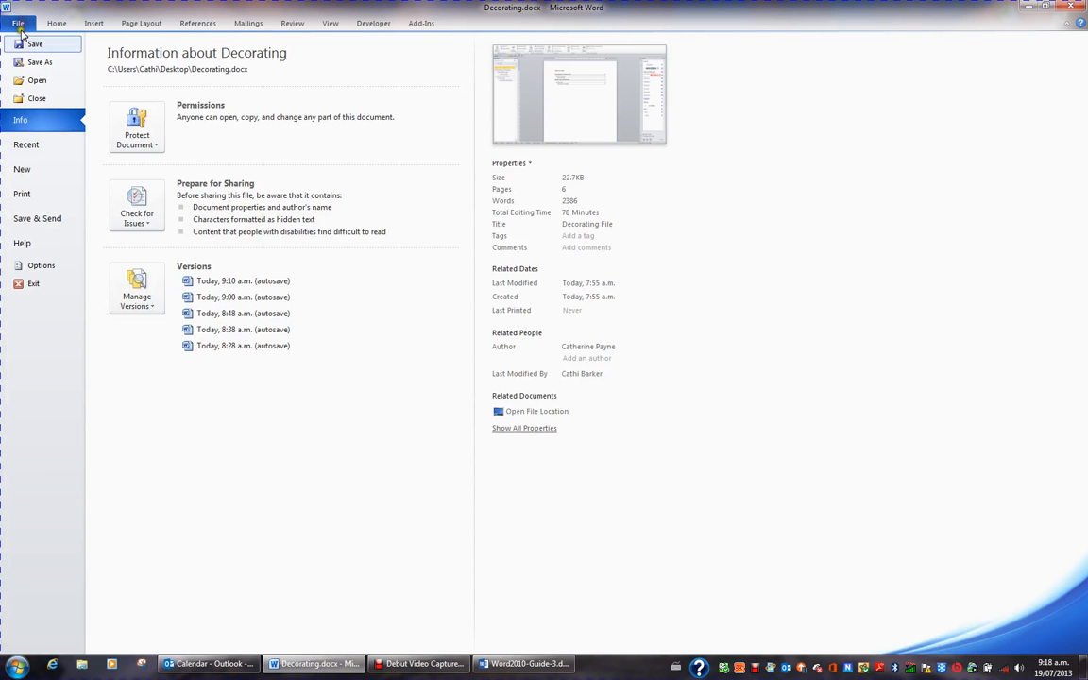
left_click(53, 268)
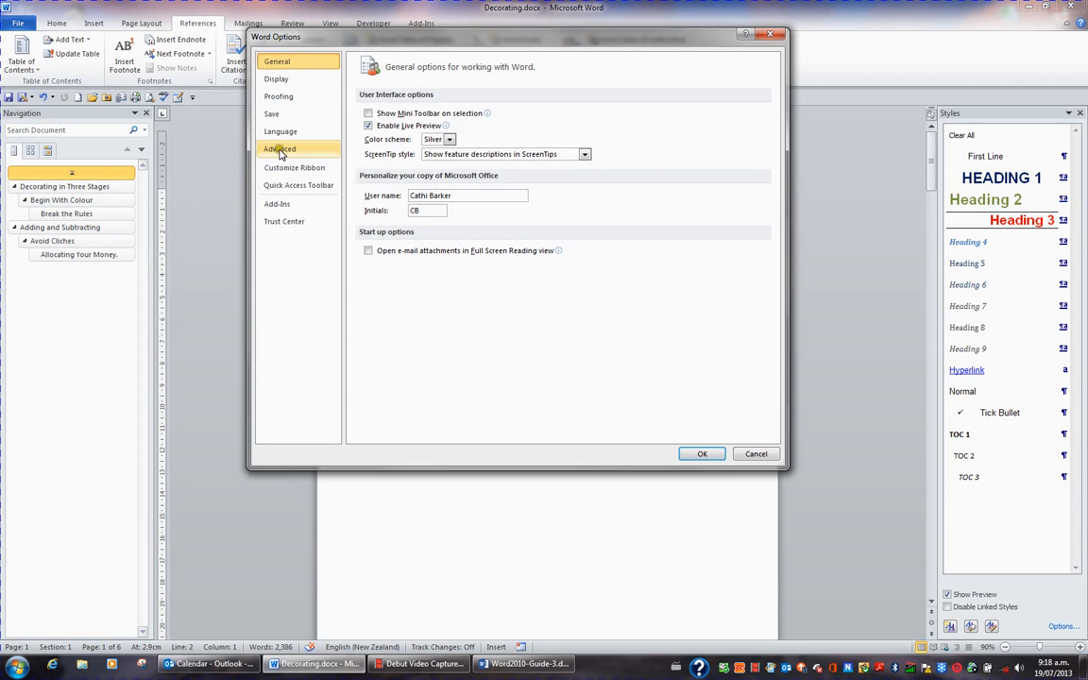
left_click(281, 151)
scroll(614, 348, "down", 3)
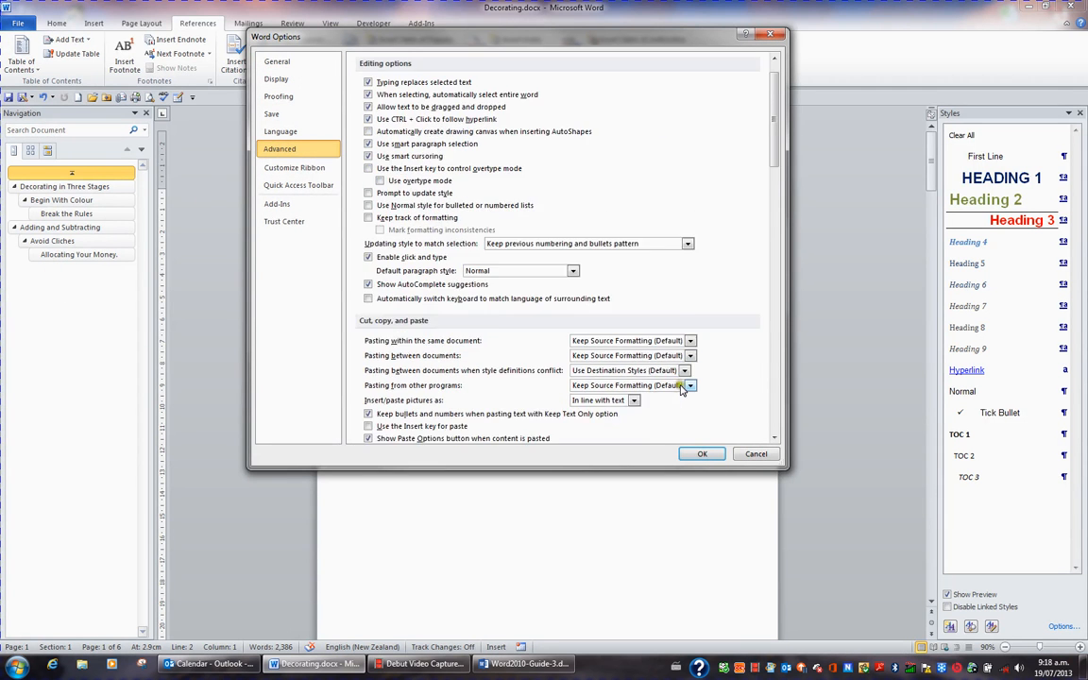
scroll(682, 390, "down", 8)
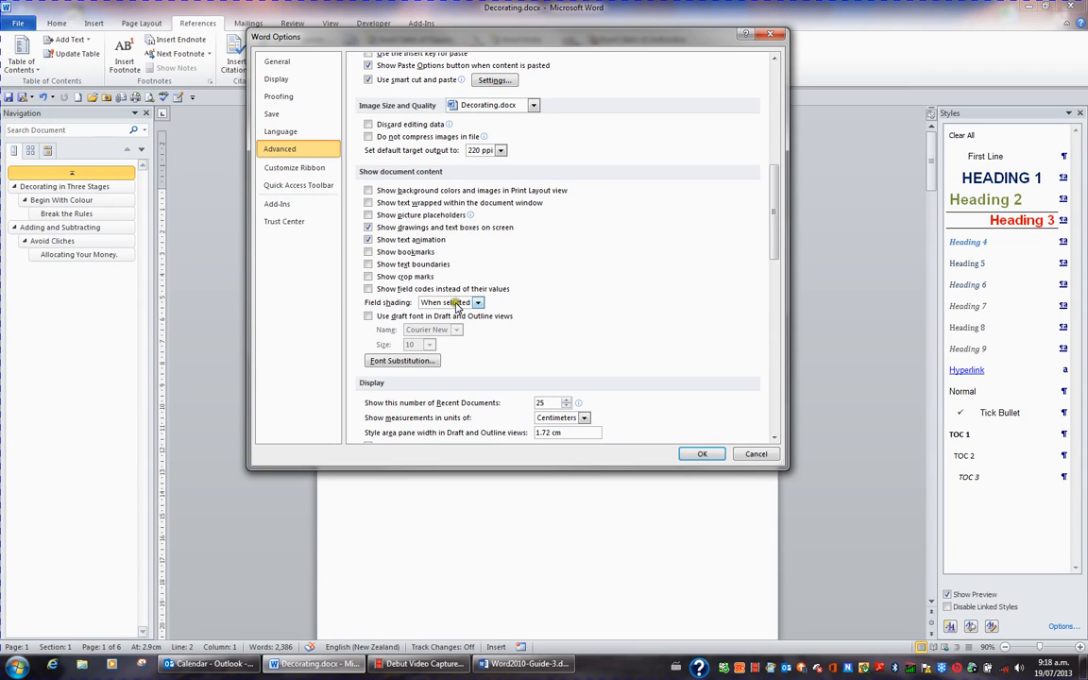
left_click(478, 303)
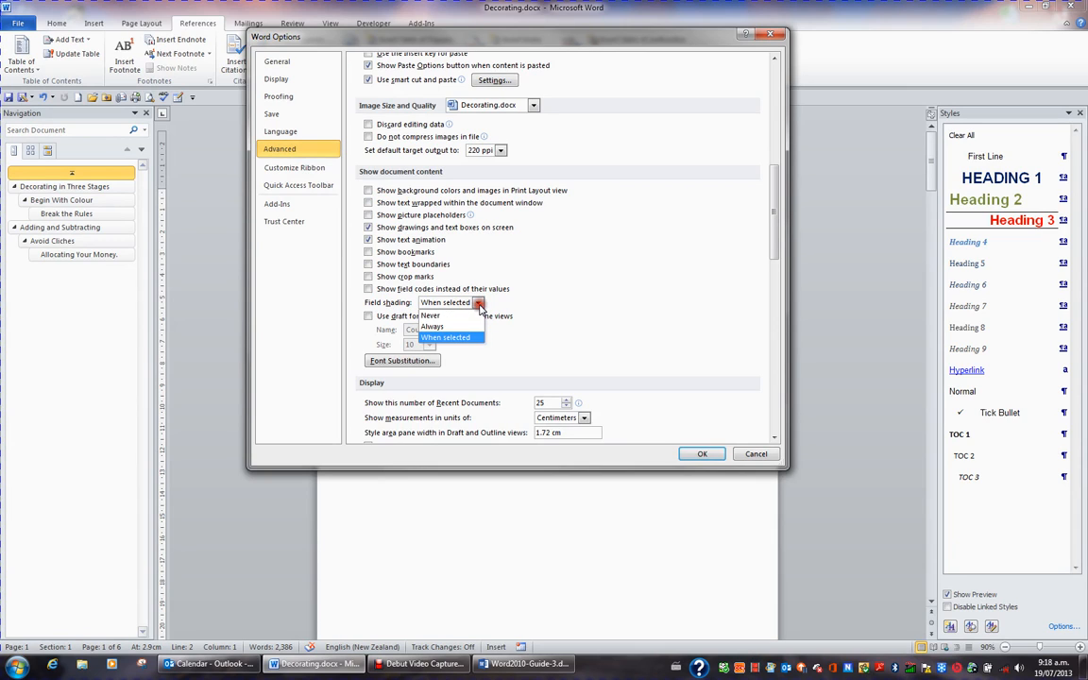
left_click(463, 327)
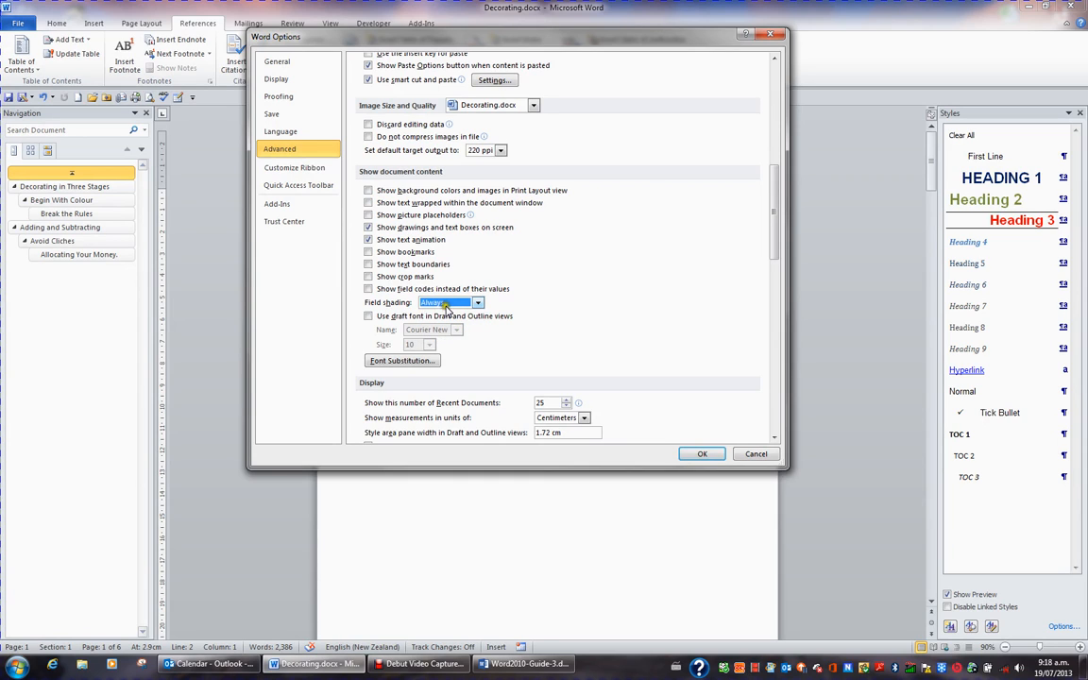
left_click(698, 455)
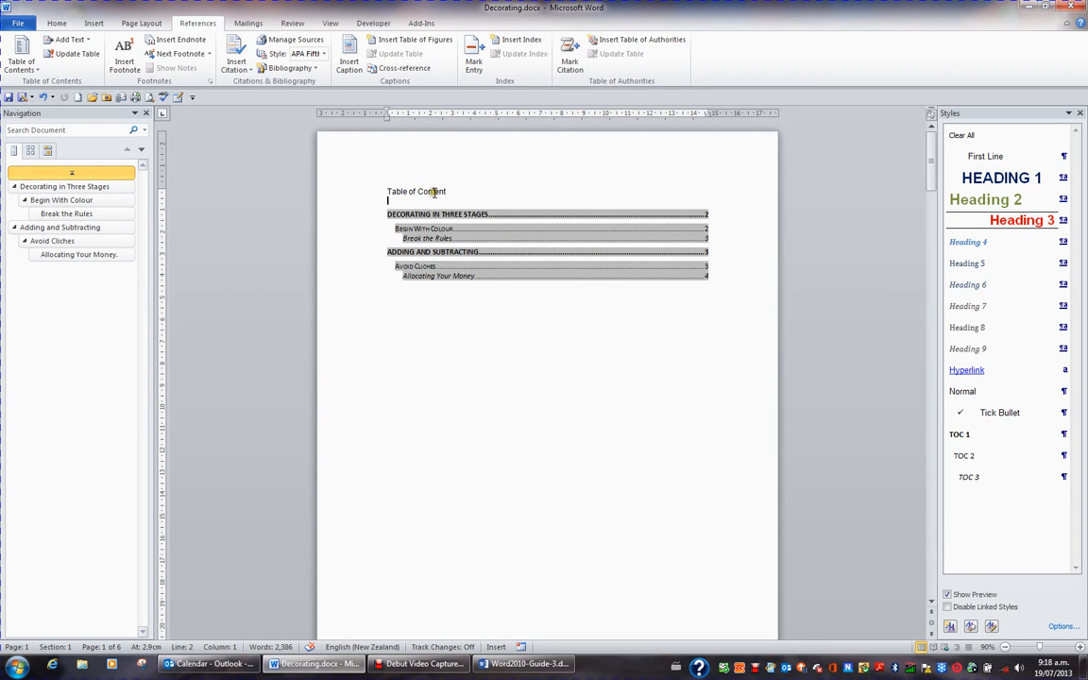
Examine the field shading on the table of contents and on the index at the document's end.
key("Up")
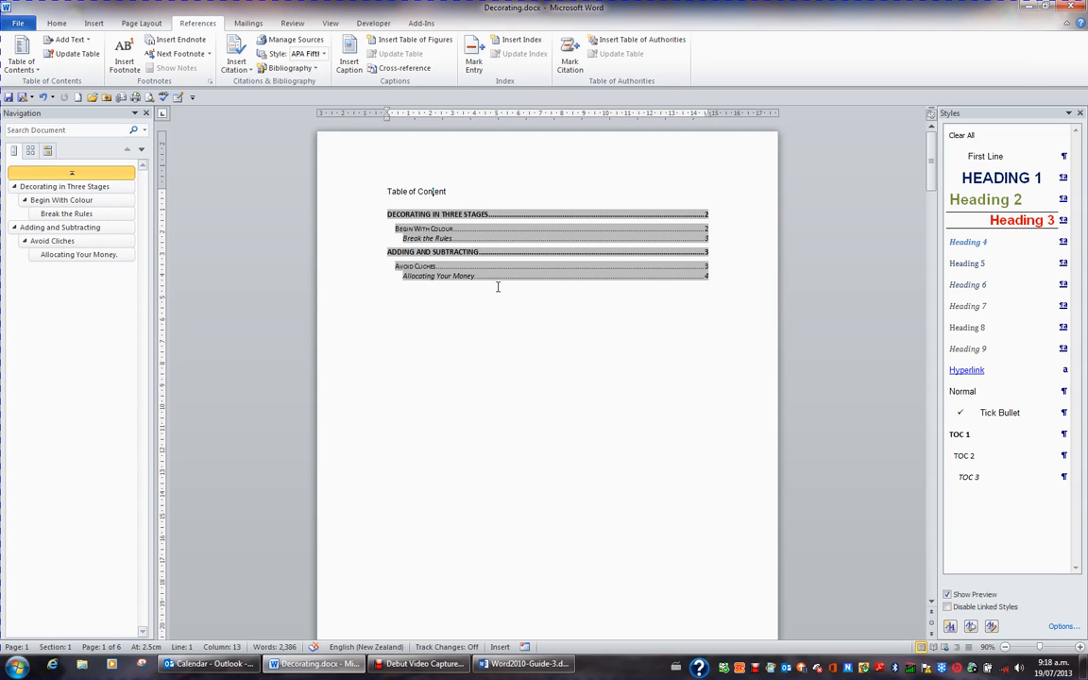
key("ctrl+End")
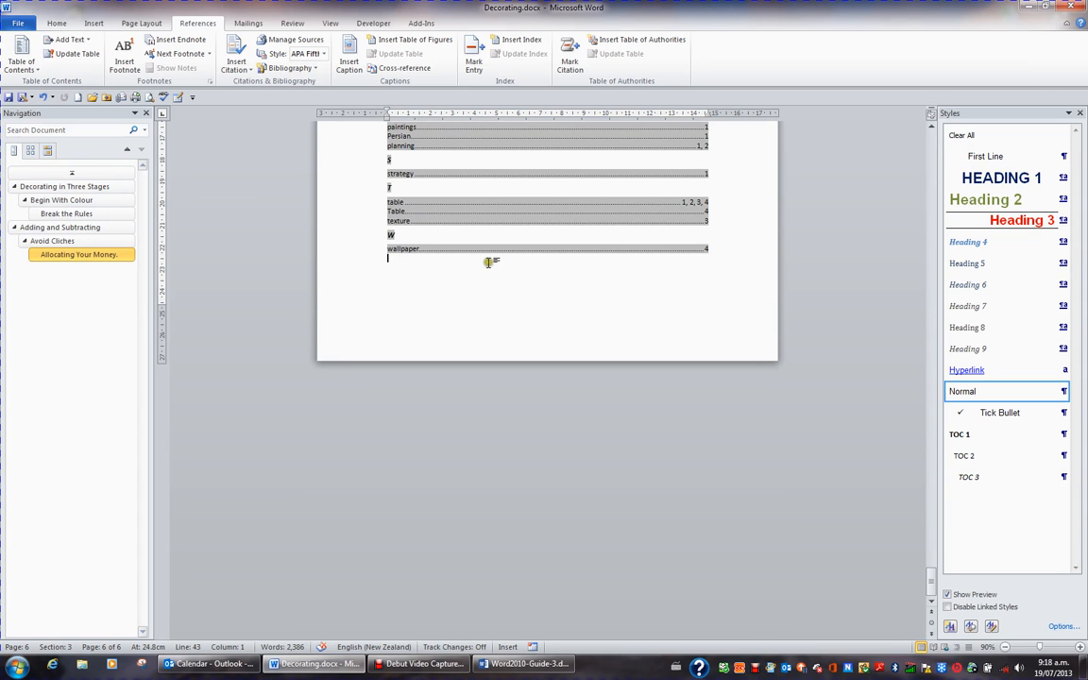
scroll(543, 332, "up", 8)
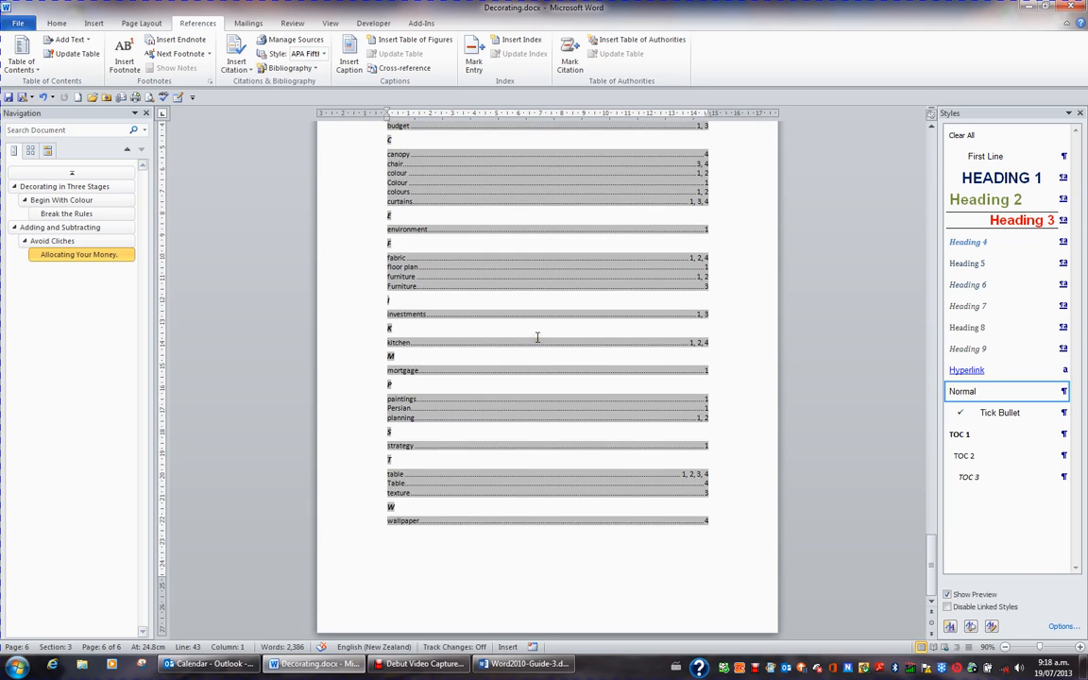
scroll(538, 337, "up", 1)
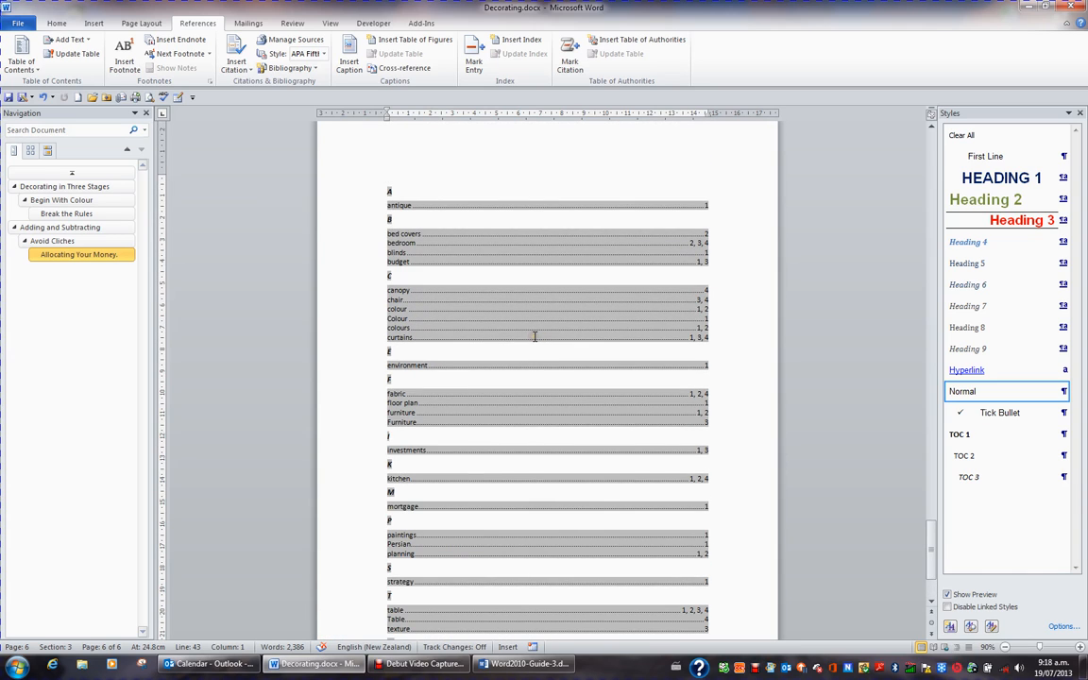
key("ctrl+Home")
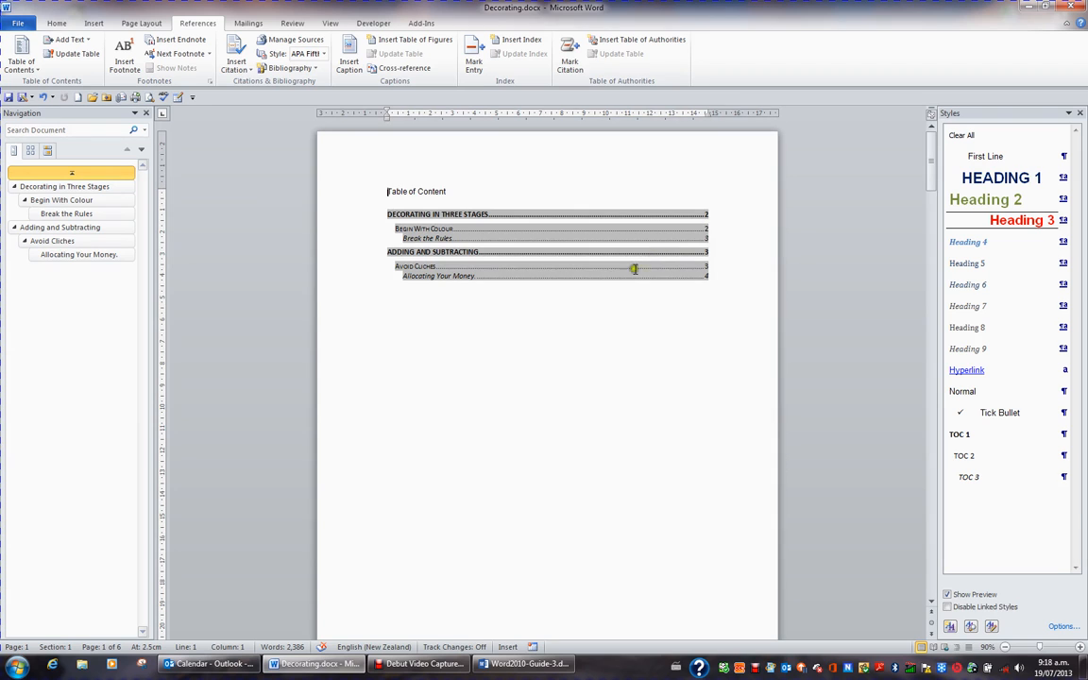
Replace the word "Three" with "four" in the "Decorating in Three Stages" heading on page two.
scroll(556, 328, "down", 10)
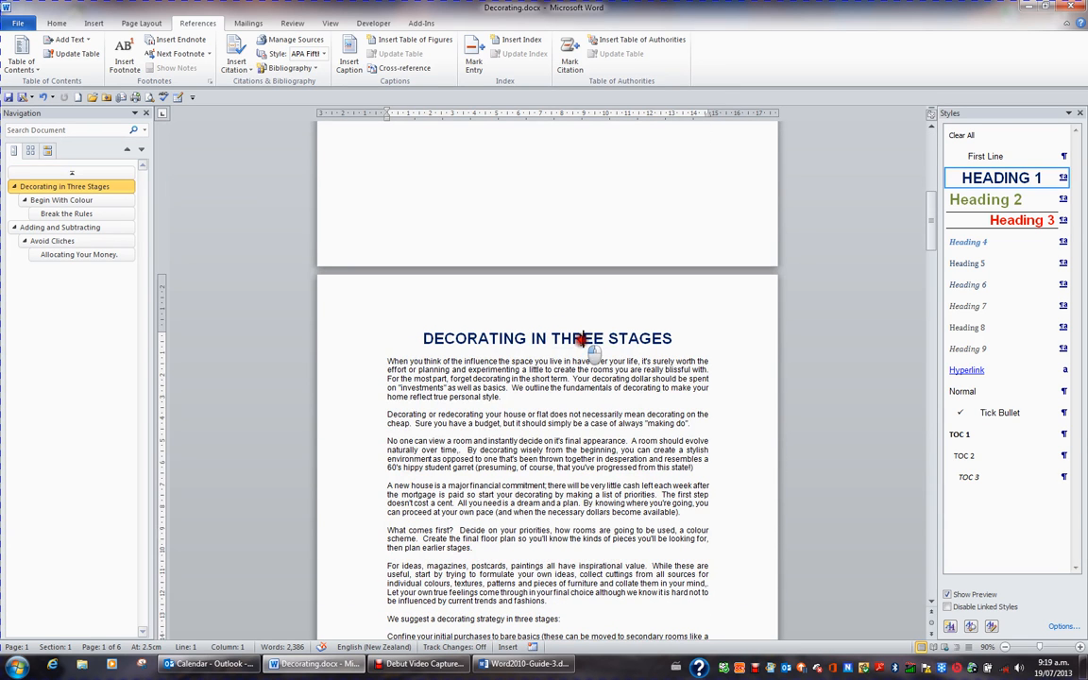
double_click(571, 340)
type("four")
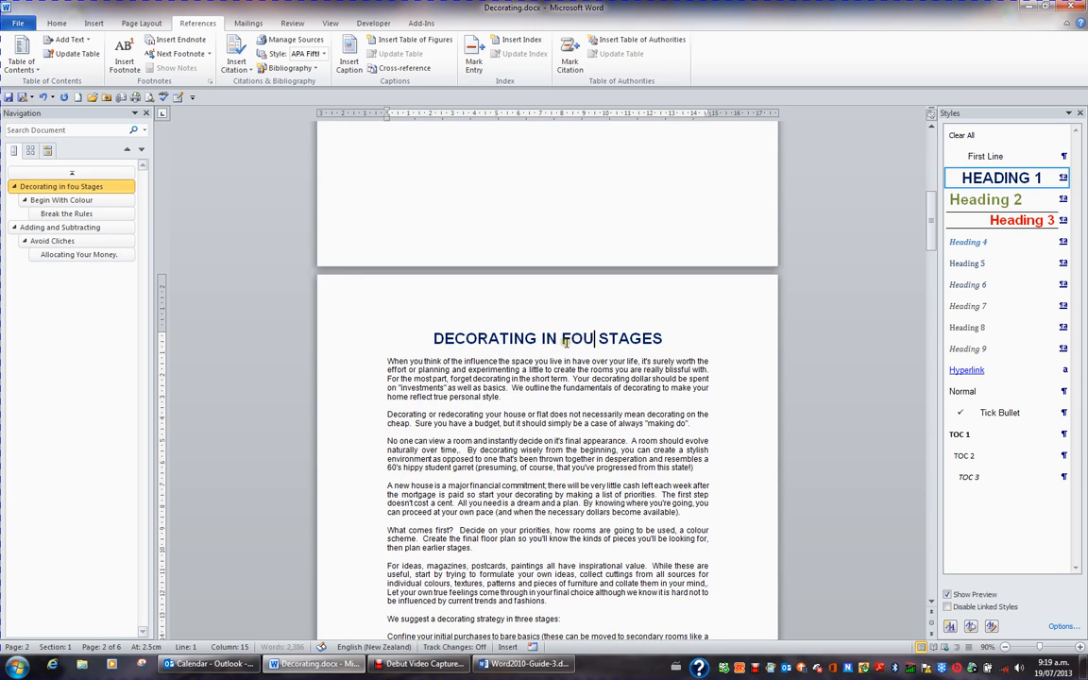
Insert a page break directly before the "Begin With Colour" heading.
scroll(564, 342, "down", 8)
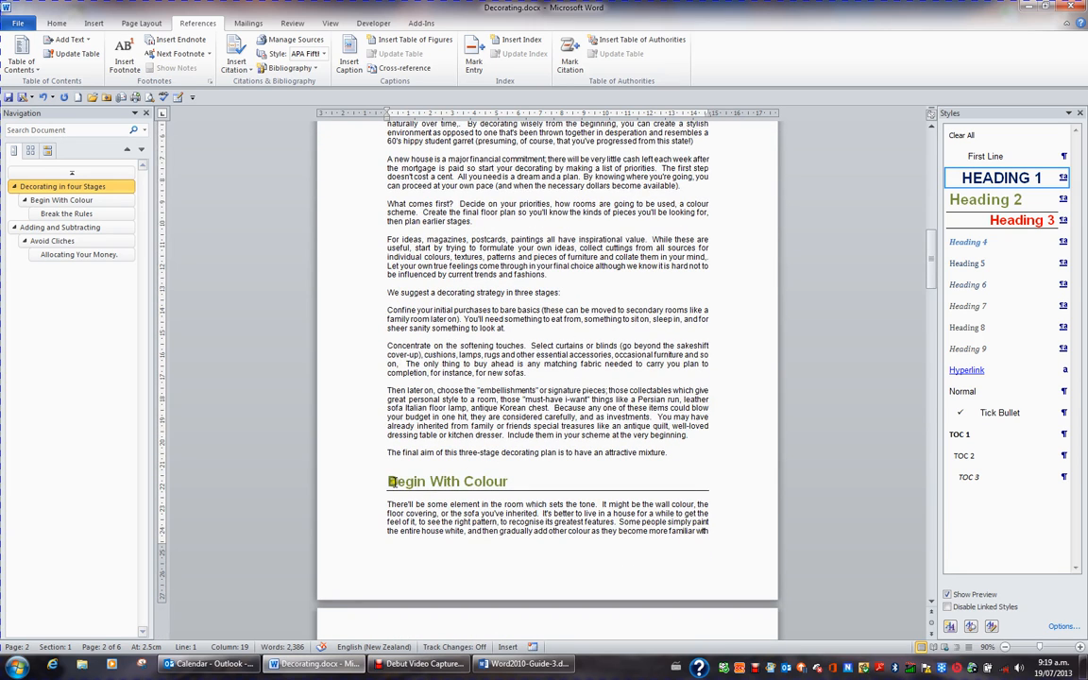
left_click(387, 482)
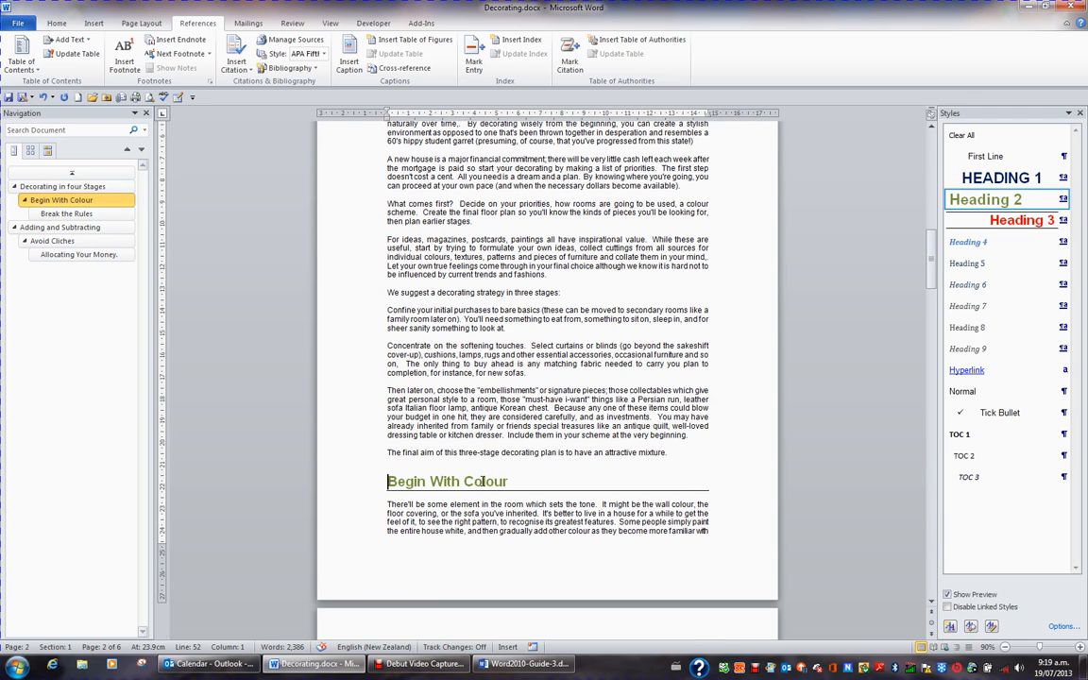
key("ctrl+Return")
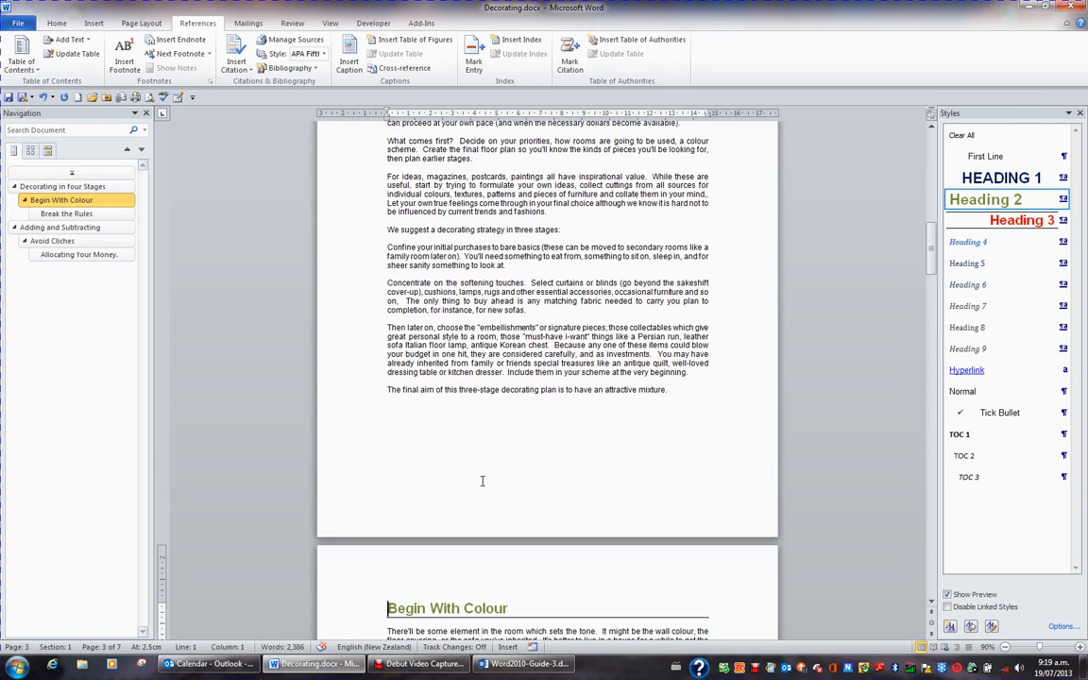
Update all fields in the document, choosing to update the entire table of contents.
key("ctrl+Home")
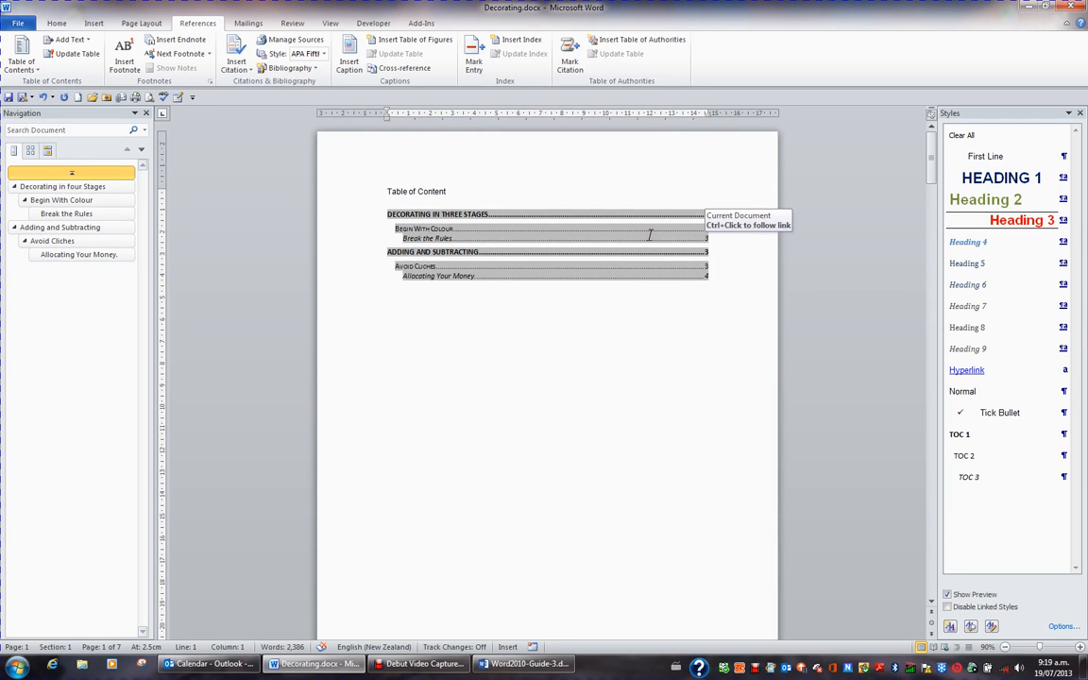
left_click(650, 234)
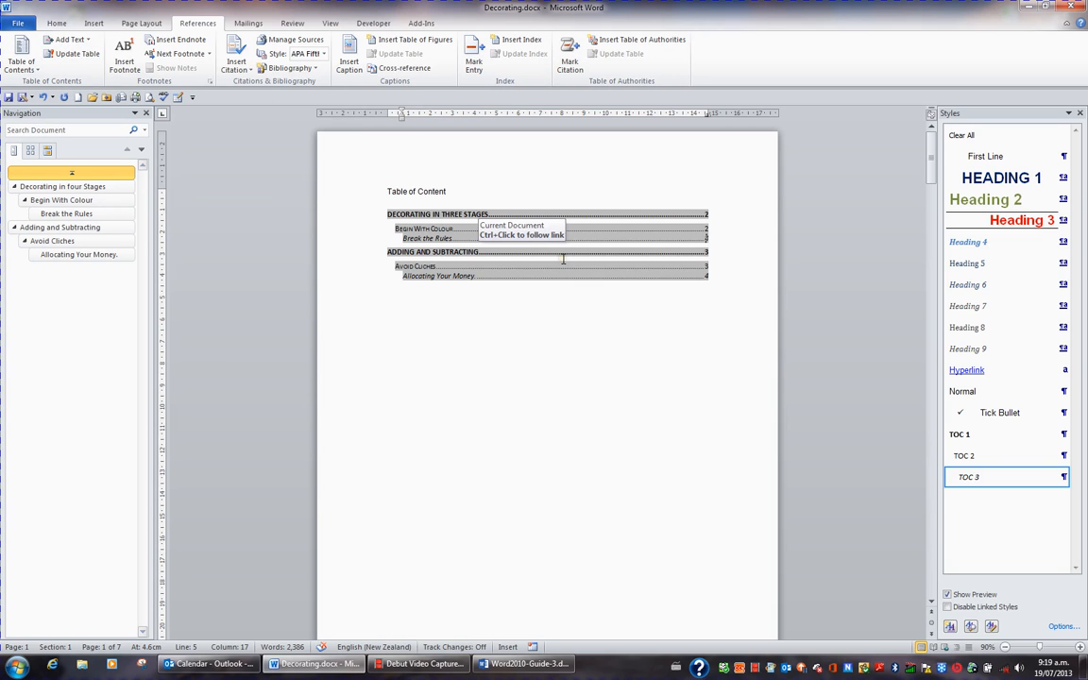
key("ctrl+a")
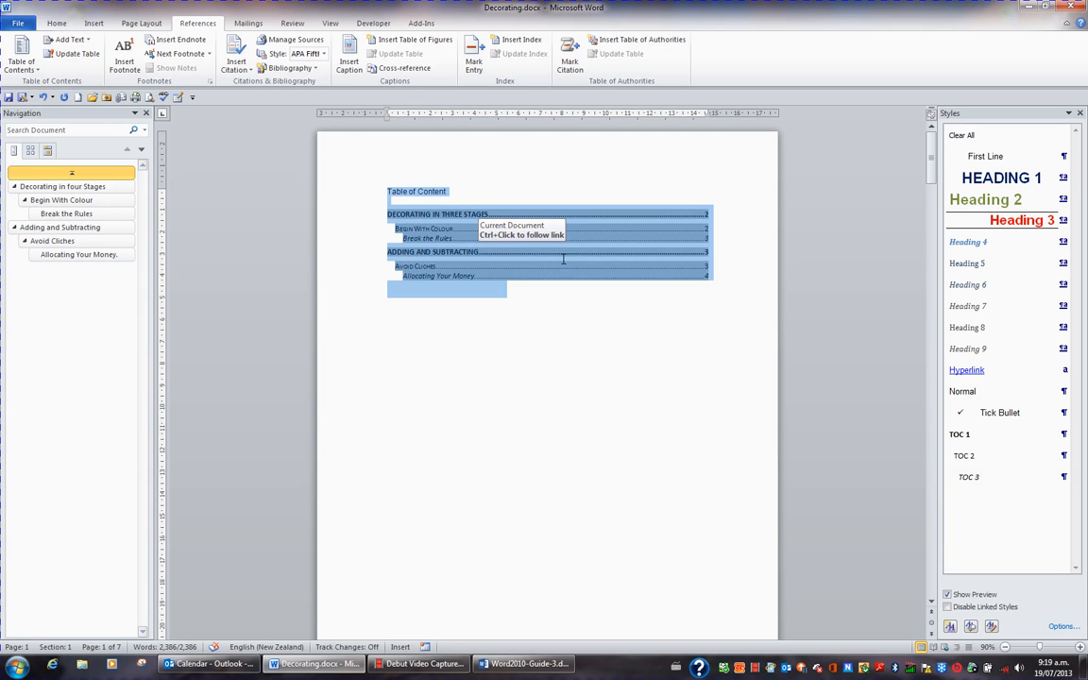
key("F9")
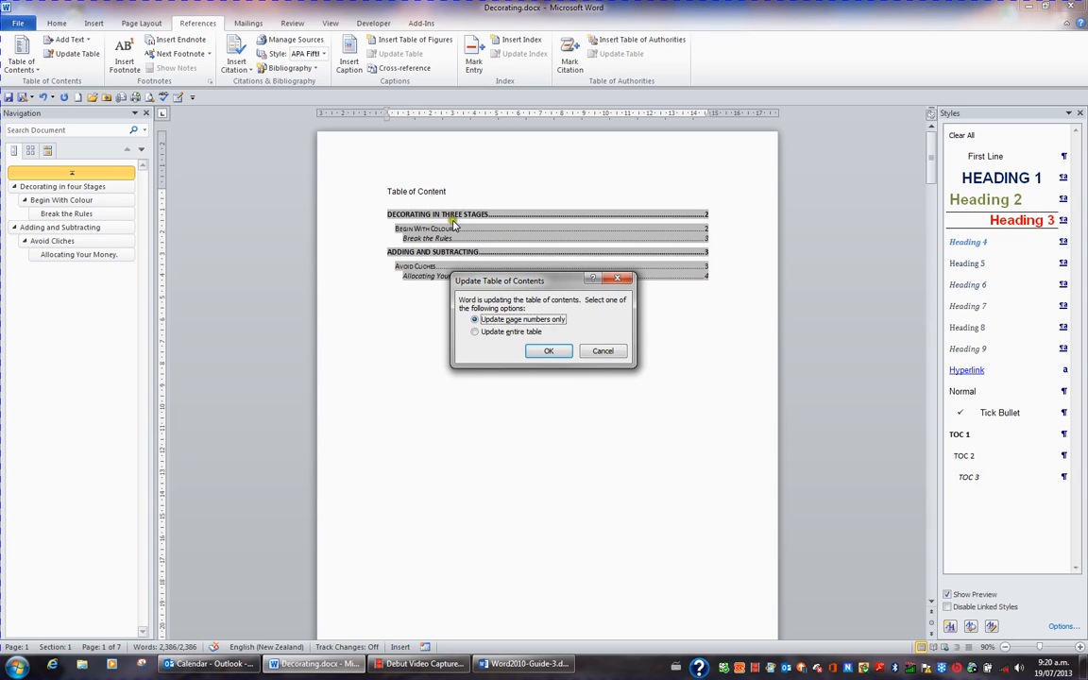
left_click(508, 333)
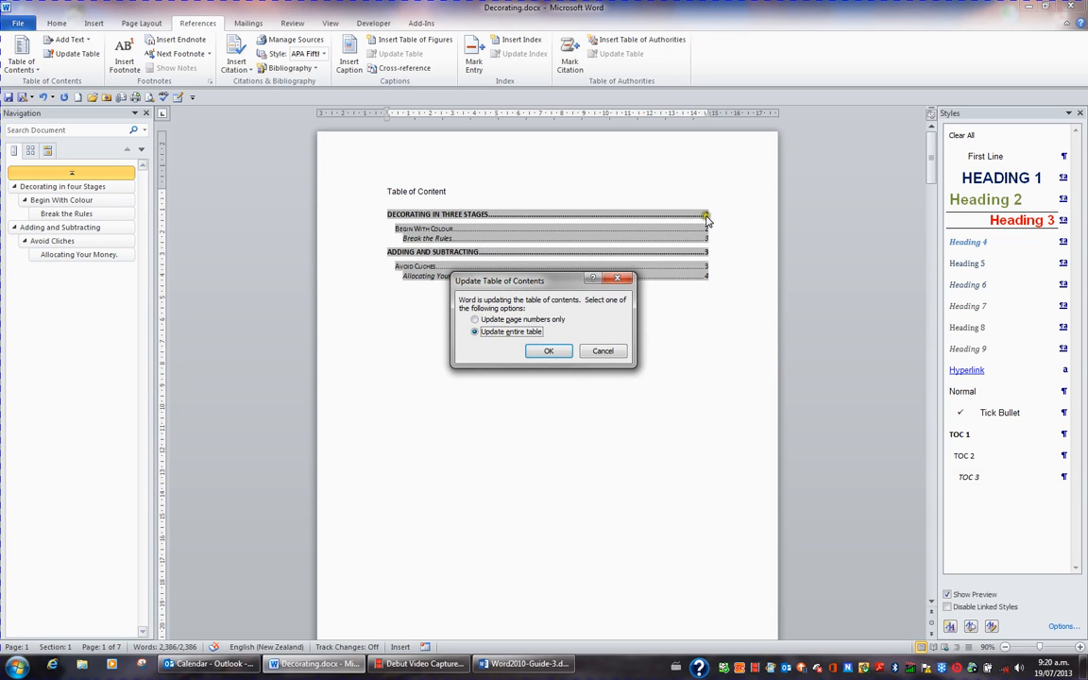
left_click(551, 352)
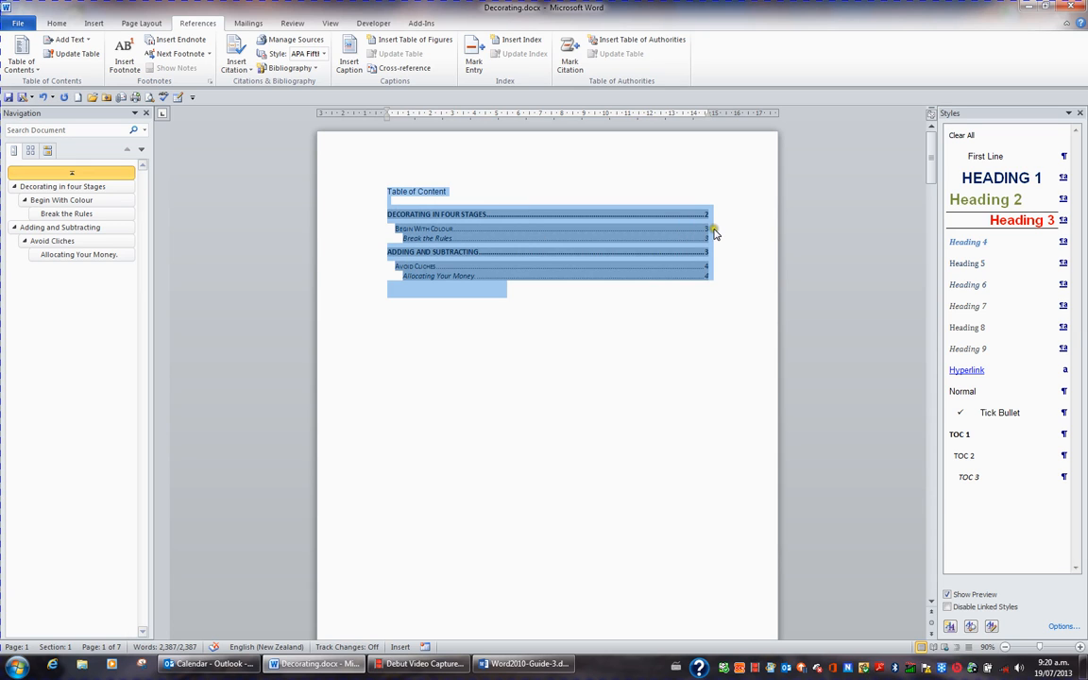
Replace the word "four" with "three" in the "Decorating in four Stages" heading on page two.
left_click(591, 296)
scroll(591, 331, "down", 2)
scroll(590, 331, "down", 8)
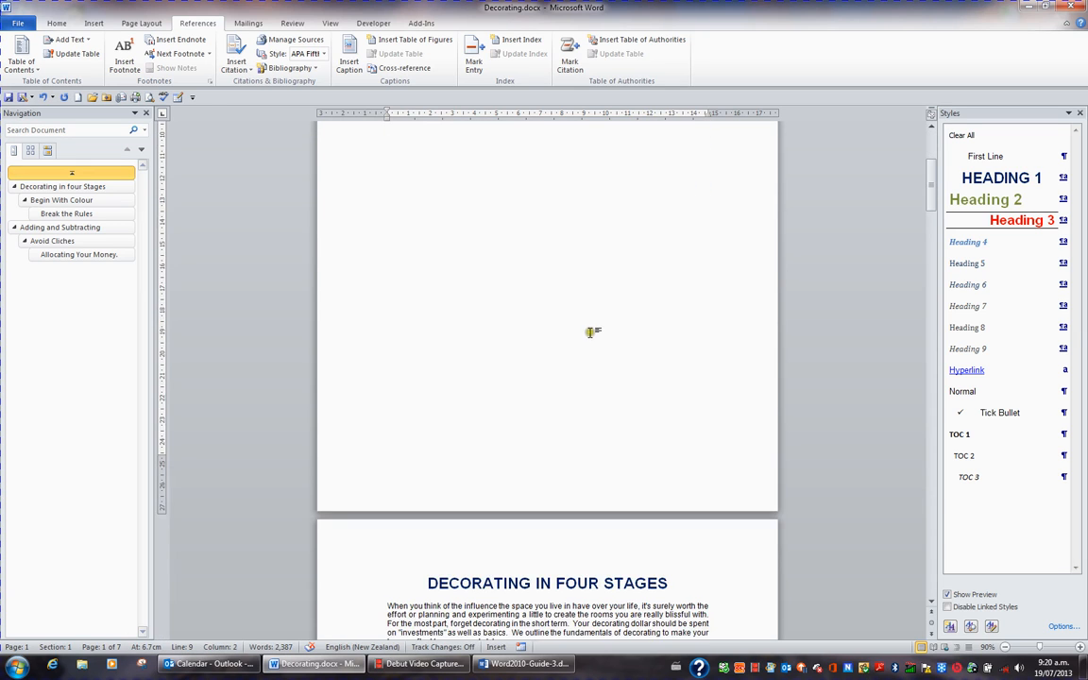
left_click(575, 420)
double_click(575, 421)
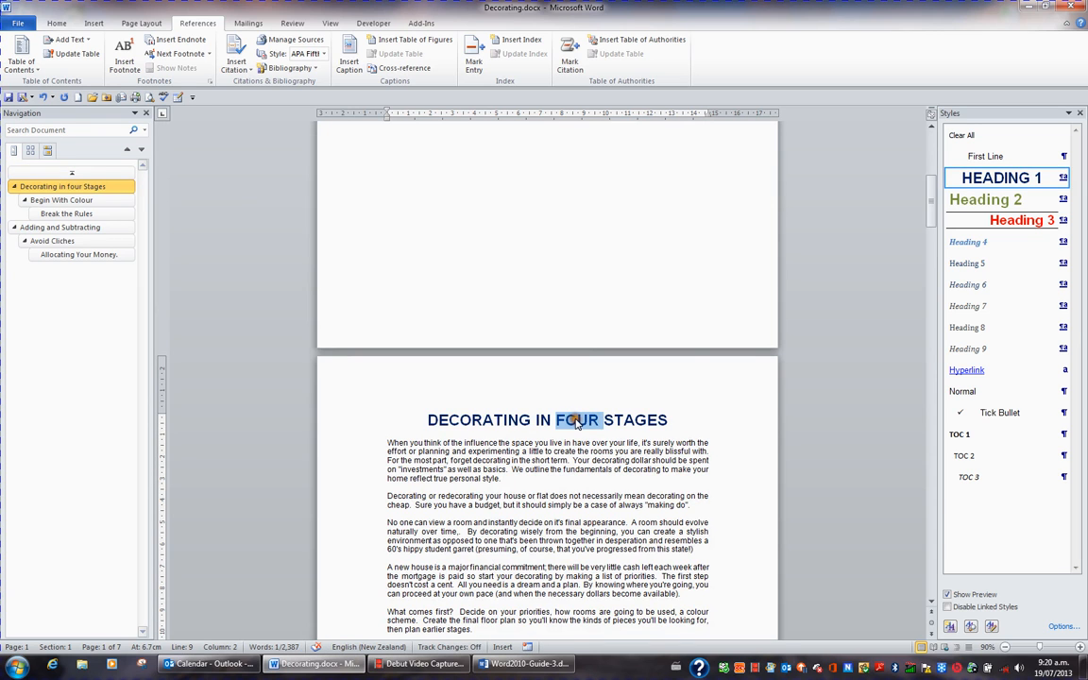
type("thre")
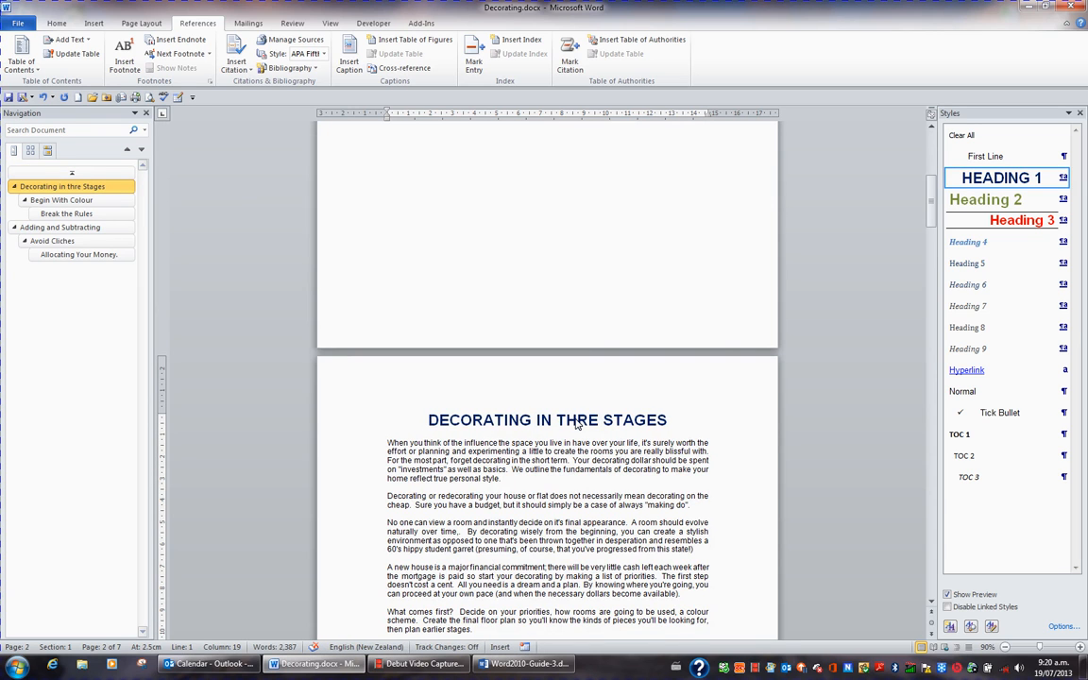
type("e")
Remove the page break and the leftover empty line directly before the "Begin With Colour" heading.
scroll(578, 435, "down", 10)
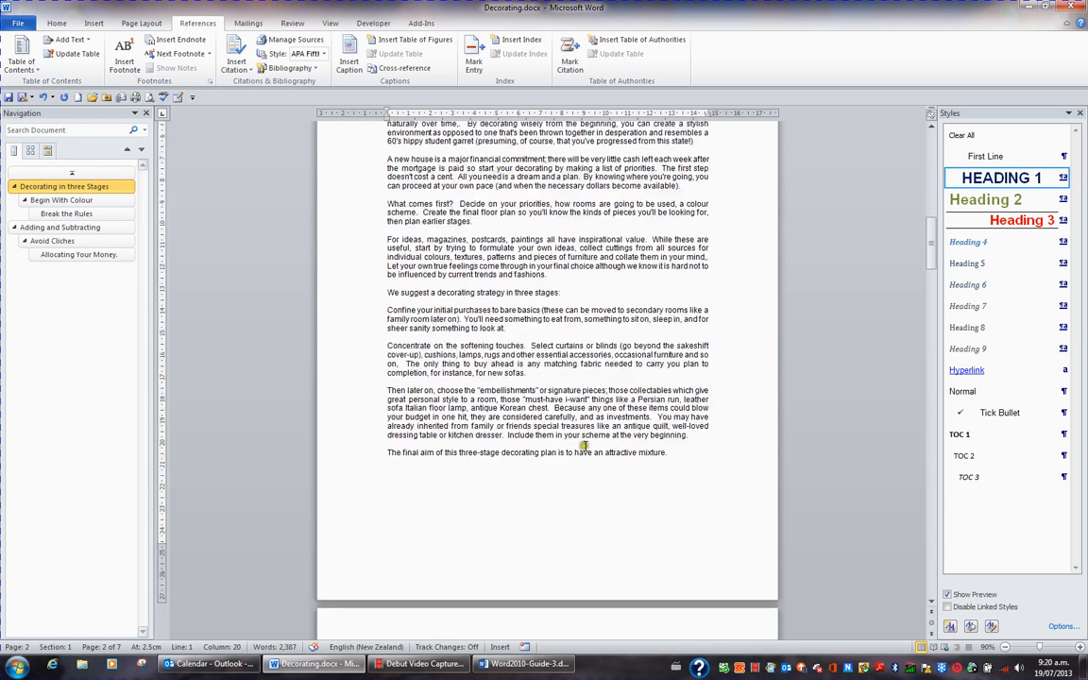
left_click(439, 470)
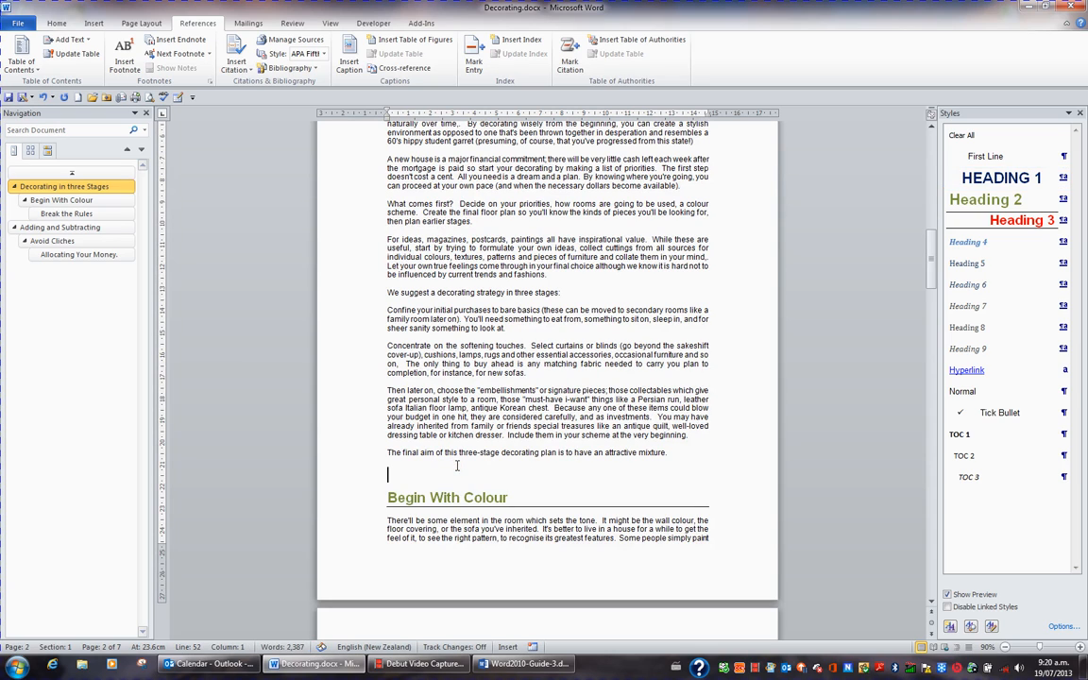
key("Delete")
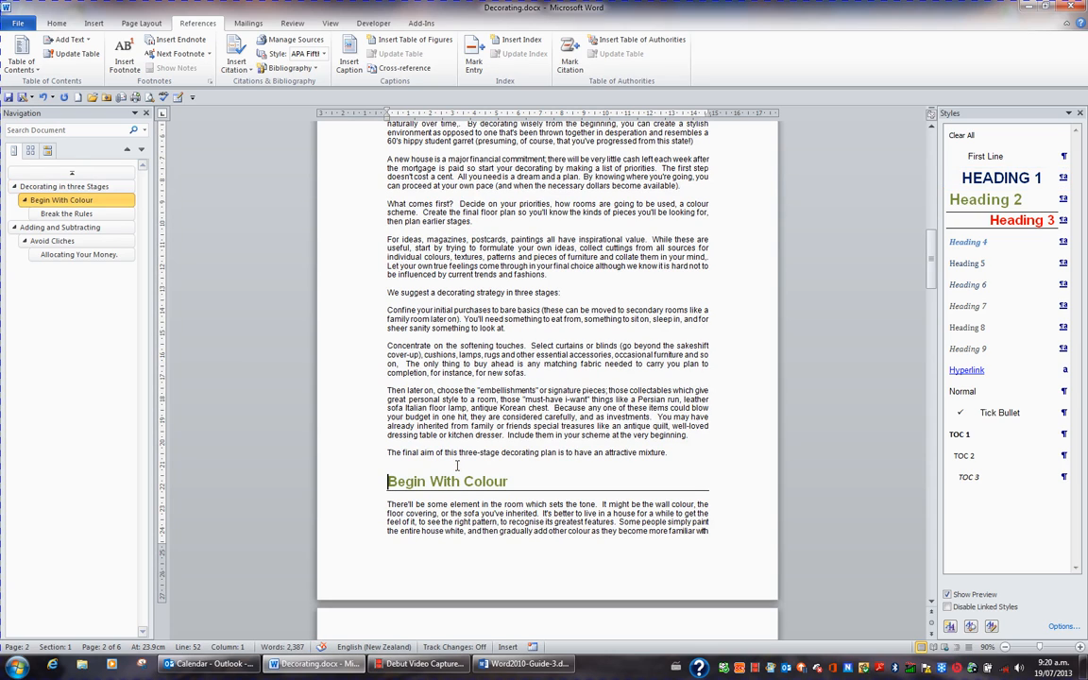
Update all fields in the whole document again, choosing to update the entire table of contents, and clear the selection.
key("ctrl+Home")
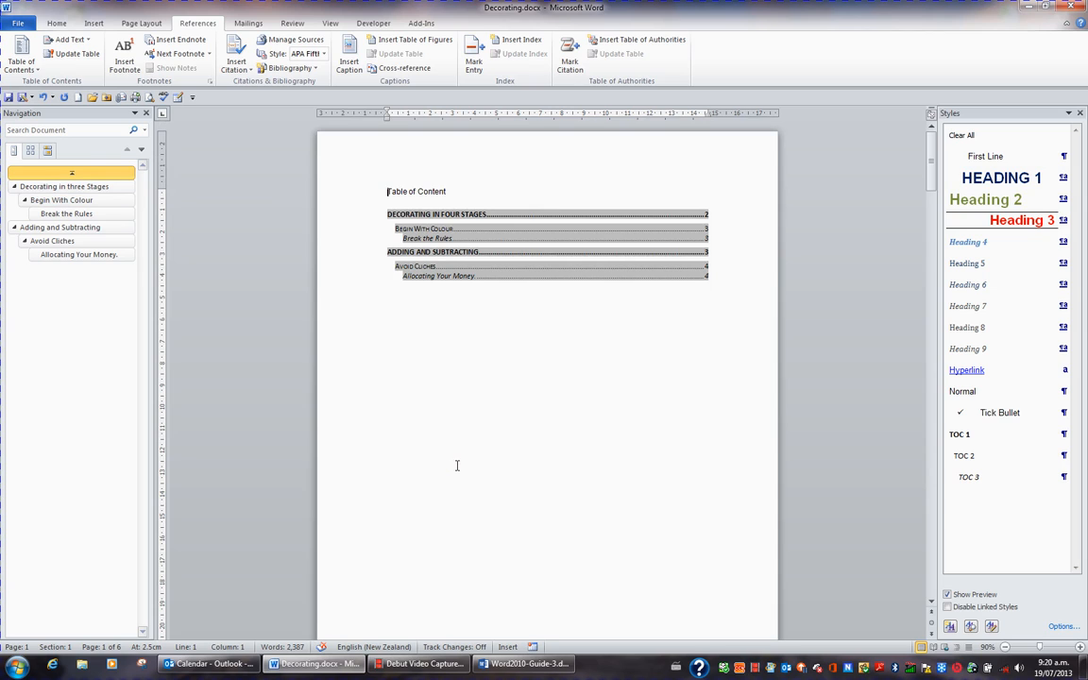
key("ctrl+a")
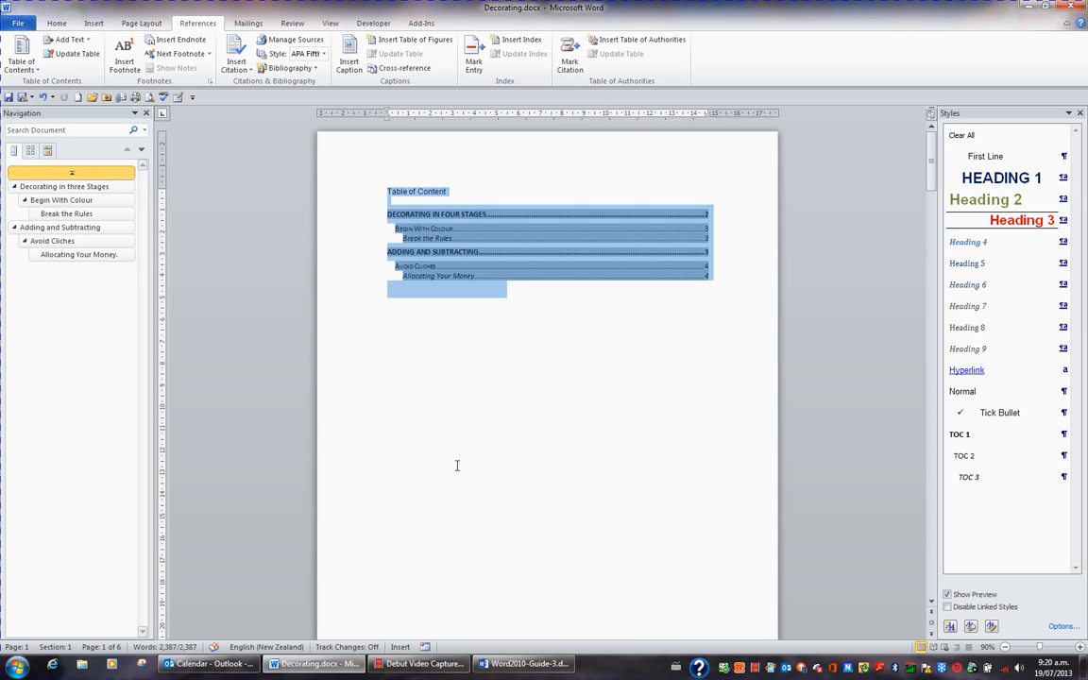
key("F9")
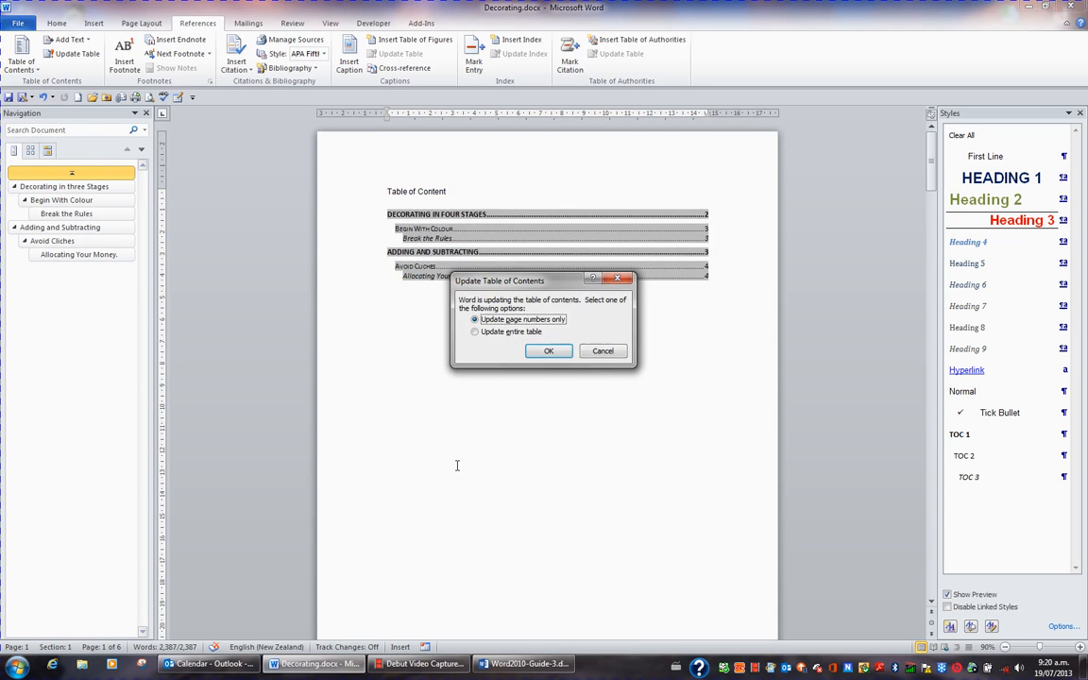
left_click(498, 333)
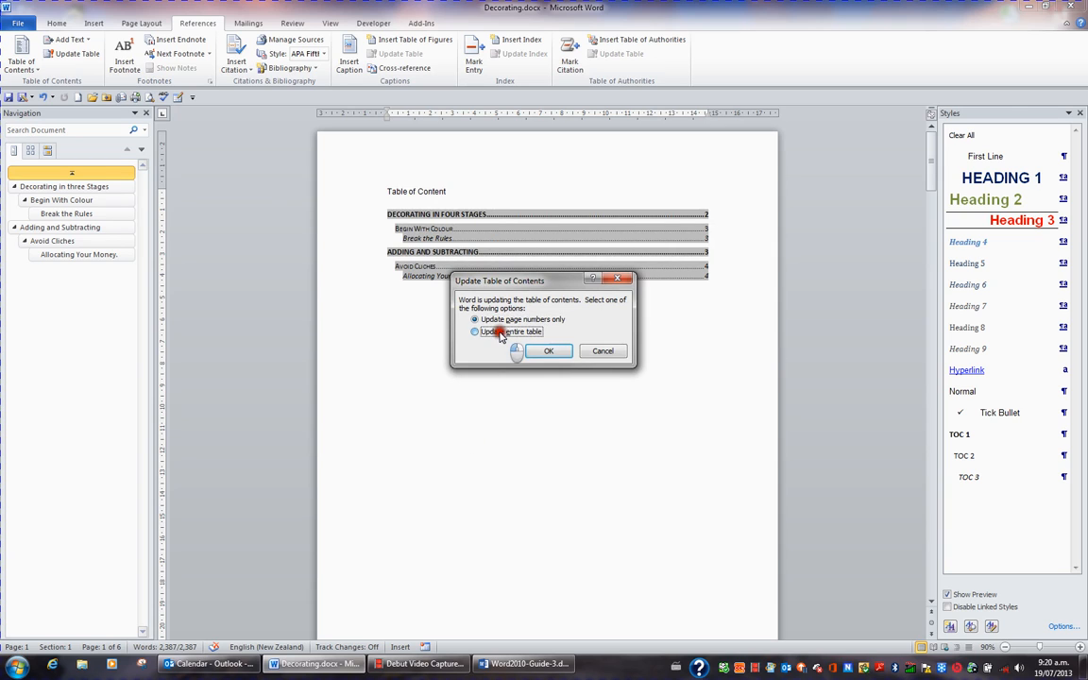
left_click(547, 351)
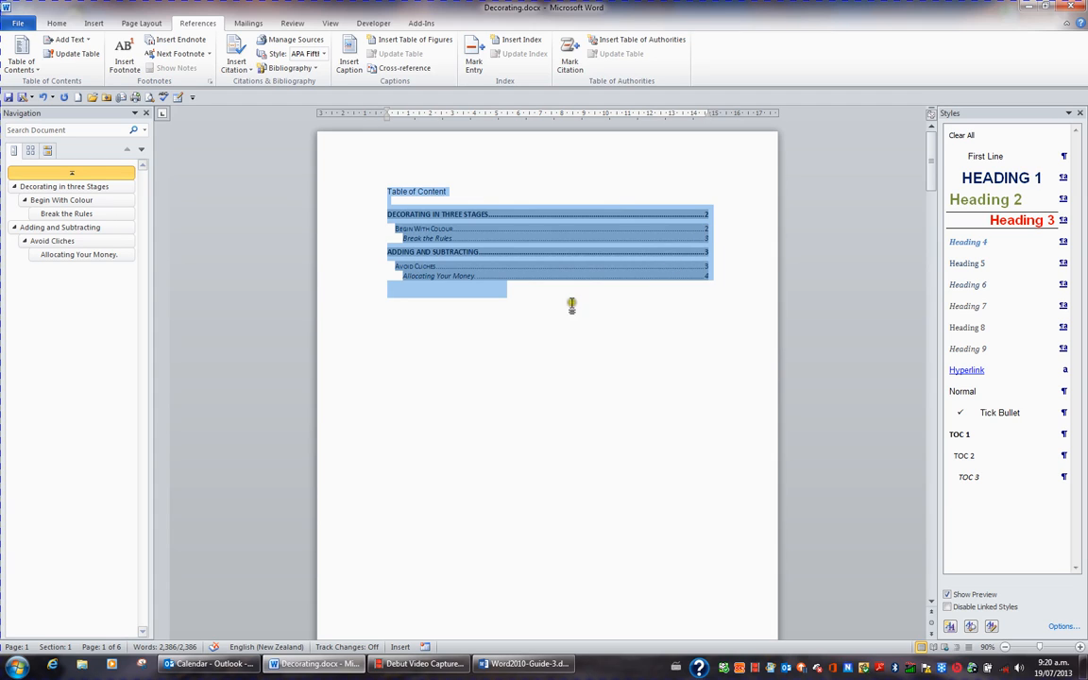
left_click(535, 302)
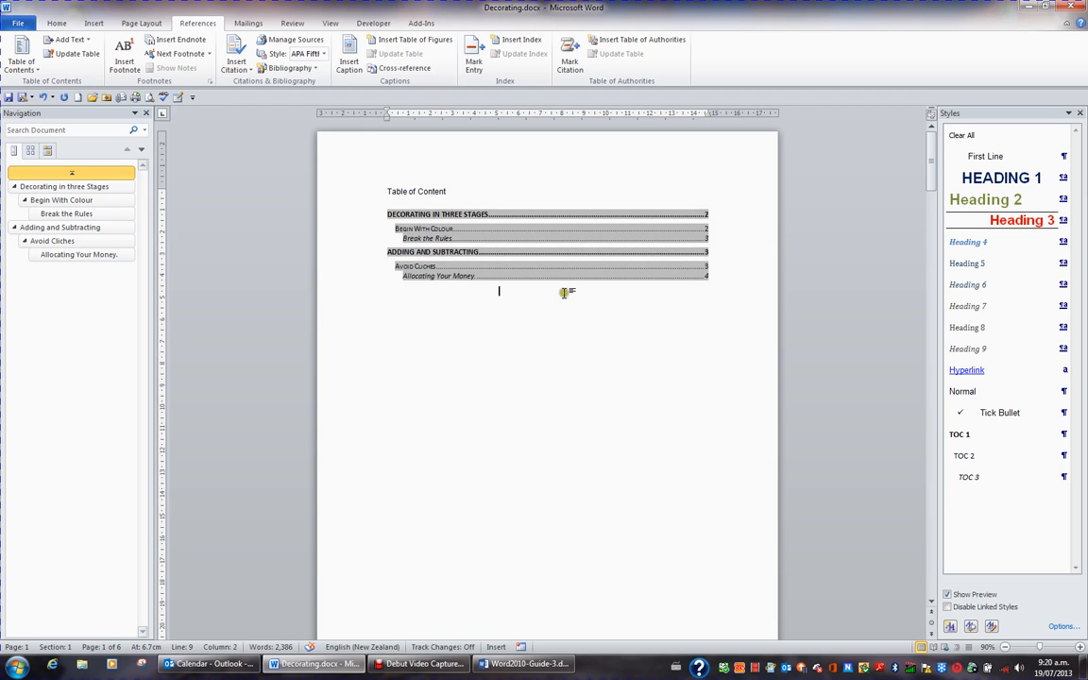